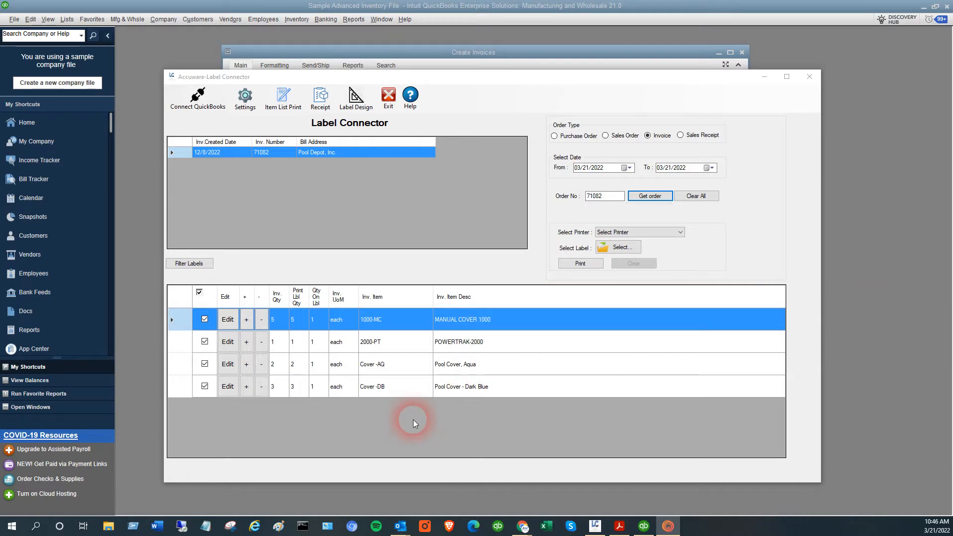
Check the item quantities on the QuickBooks invoice behind Label Connector, including the POWERTRAK-2000 and dark blue pool cover lines.
{"action": "left_click_drag", "start_coordinate": [481, 78], "coordinate": [952, 101]}
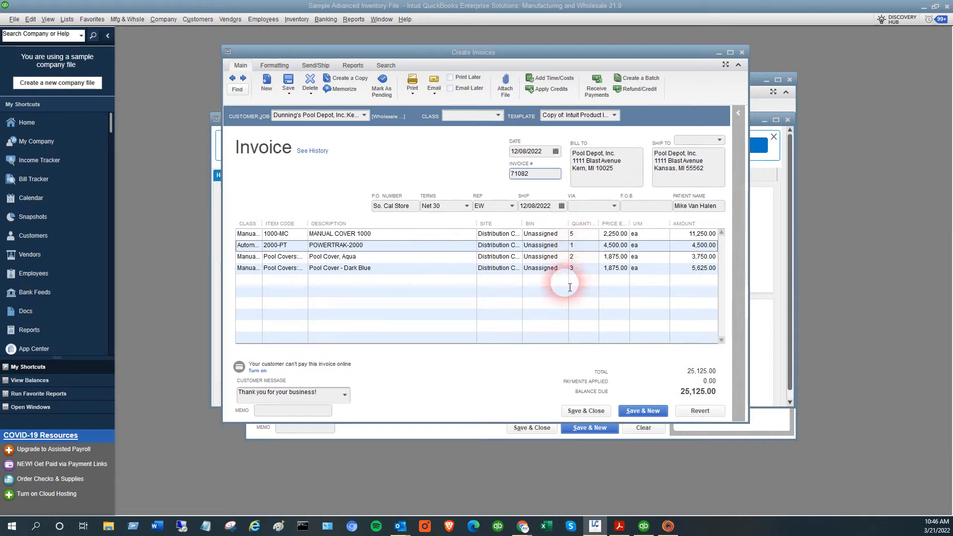
{"action": "left_click", "coordinate": [582, 246]}
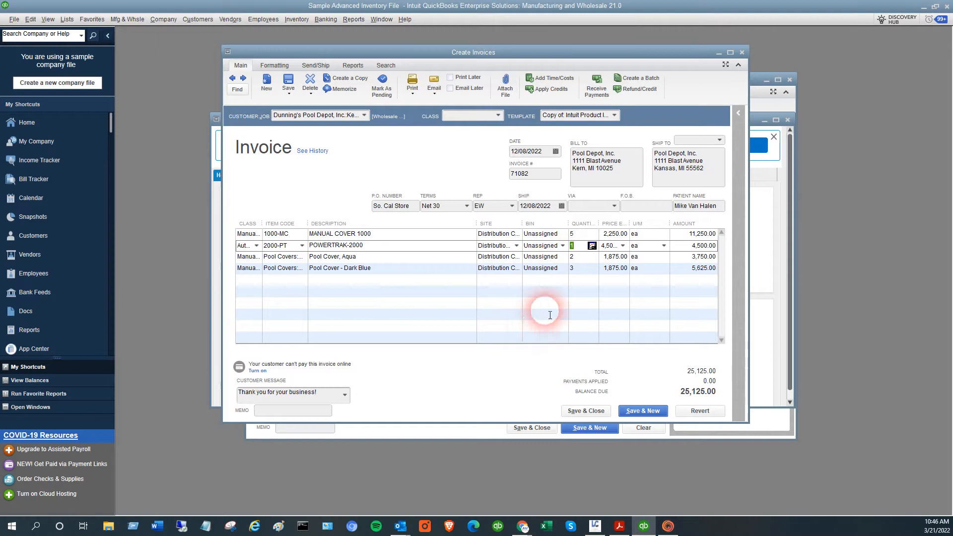
{"action": "left_click", "coordinate": [581, 276]}
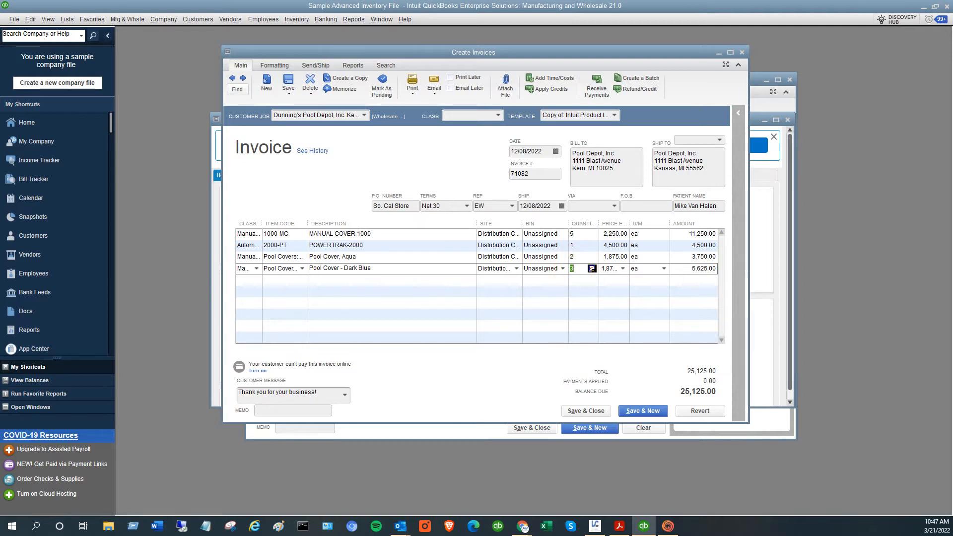
{"action": "left_click_drag", "start_coordinate": [952, 65], "coordinate": [630, 58]}
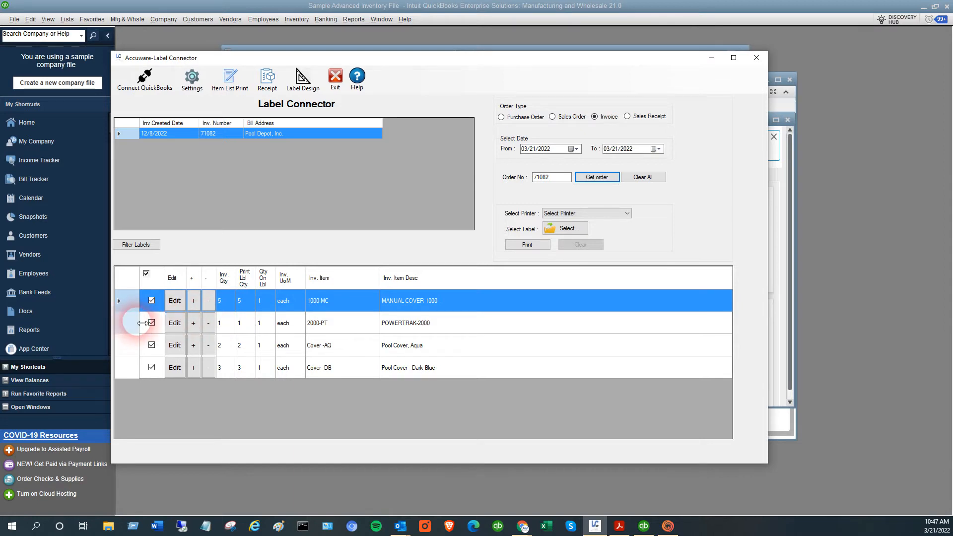
Set the print label quantity of item 2000-PT to 2.
{"action": "left_click", "coordinate": [173, 327]}
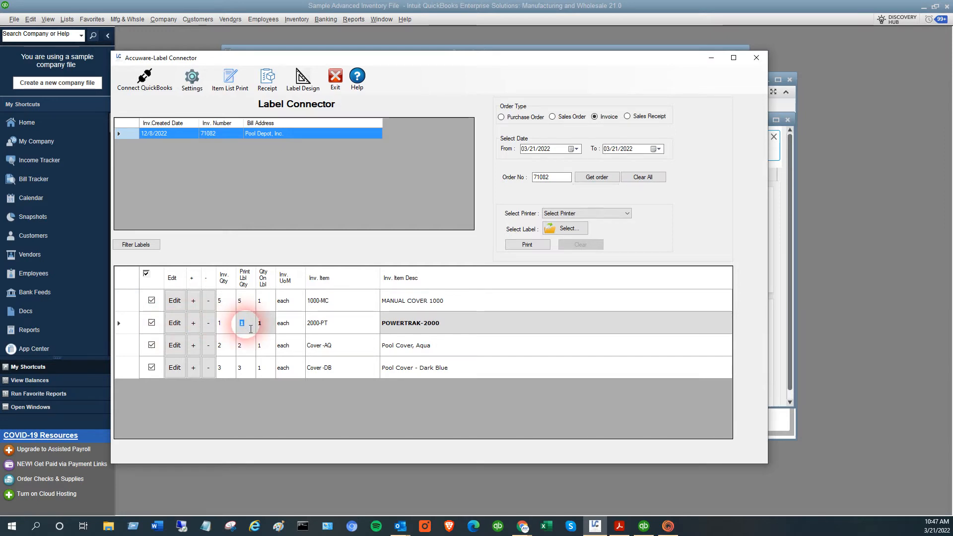
{"action": "key", "text": "BackSpace"}
{"action": "type", "text": "2"}
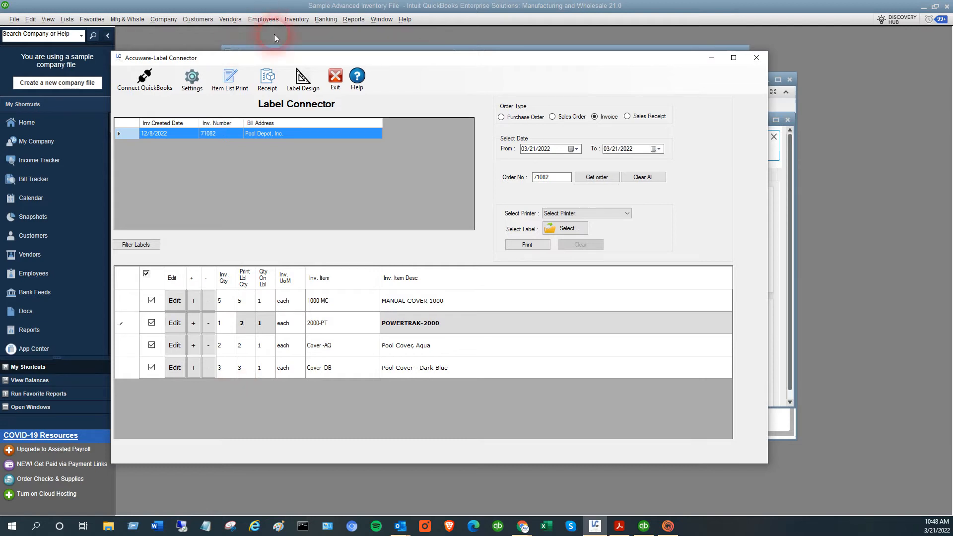
Open Sample Invoice Template.xml in the label designer.
{"action": "left_click", "coordinate": [299, 79]}
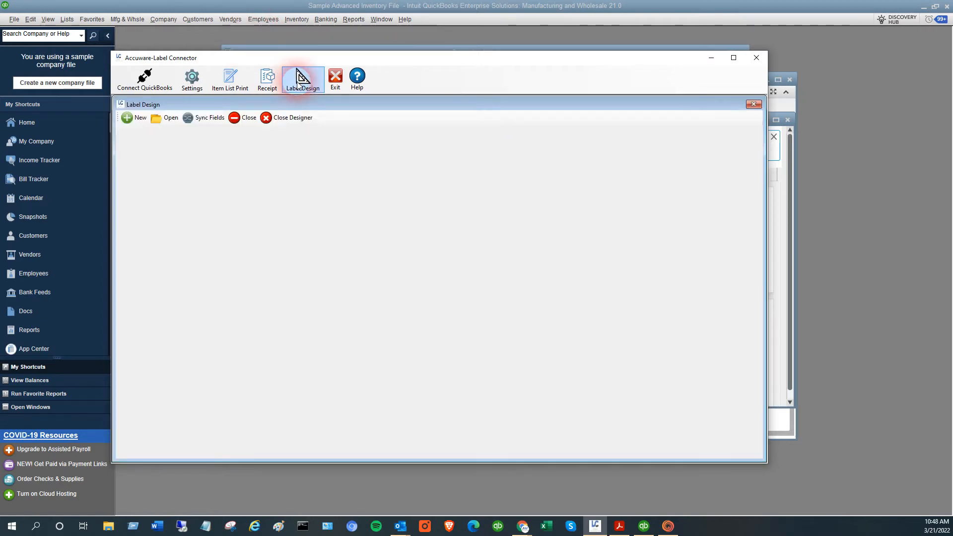
{"action": "left_click", "coordinate": [164, 118]}
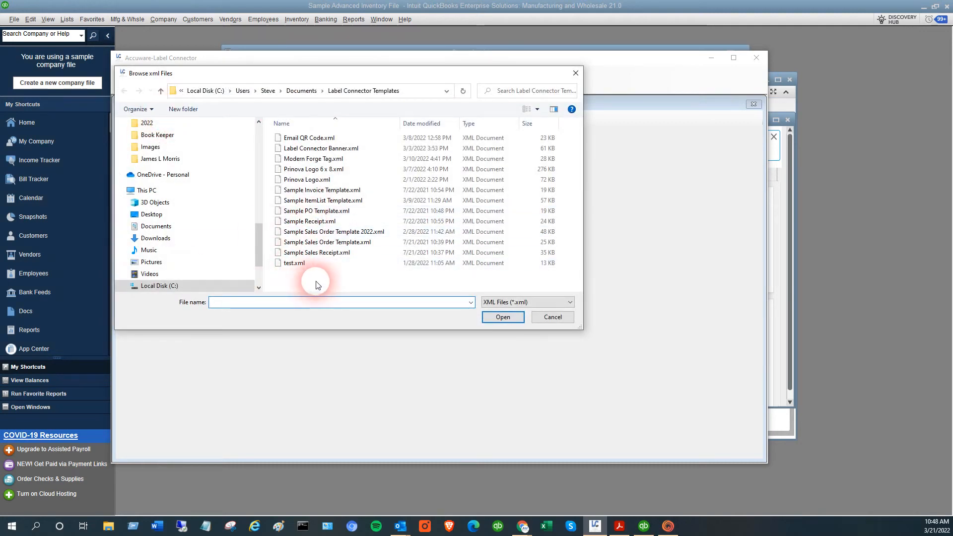
{"action": "left_click", "coordinate": [316, 192]}
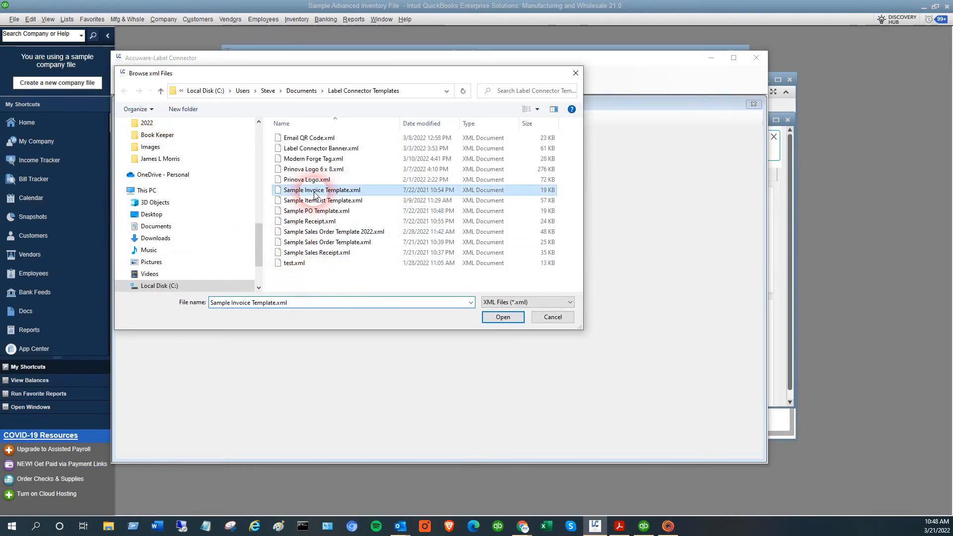
{"action": "left_click", "coordinate": [503, 317]}
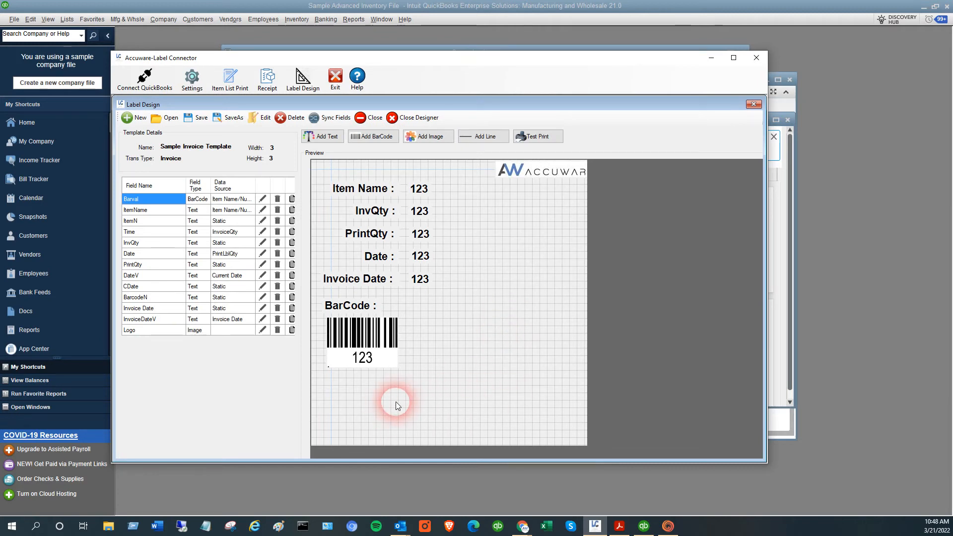
Place a new text field below the barcode, with ItemIncrement as its data source and INC as its name.
{"action": "left_click", "coordinate": [323, 136]}
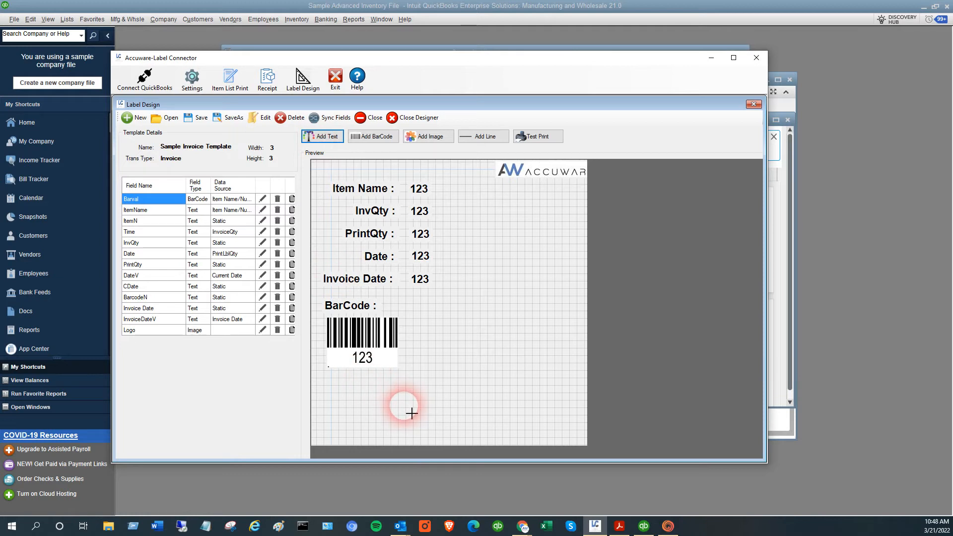
{"action": "left_click", "coordinate": [388, 400]}
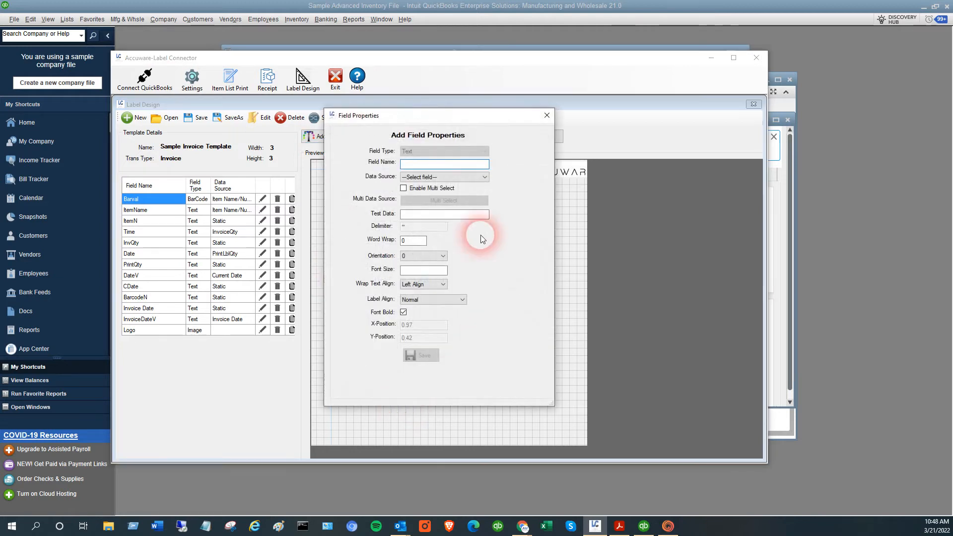
{"action": "left_click", "coordinate": [467, 176]}
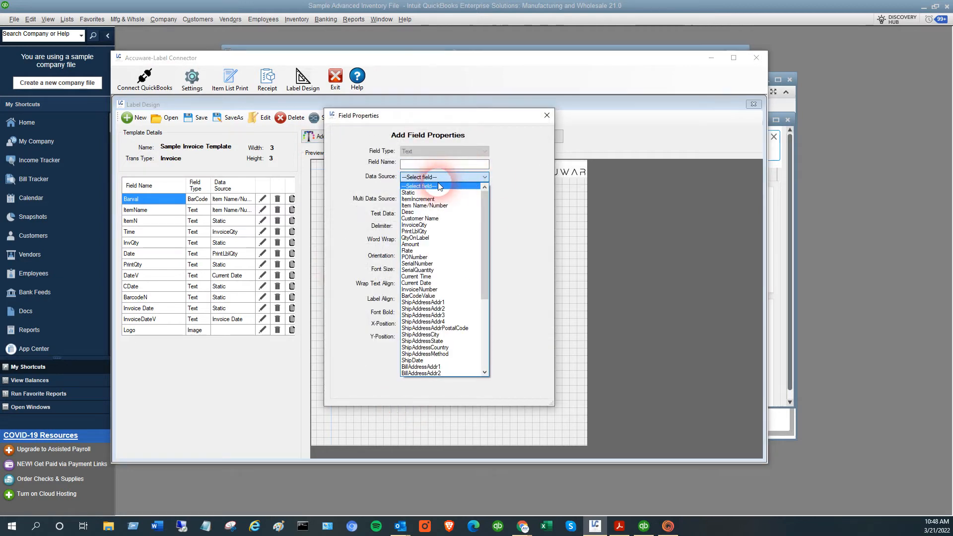
{"action": "left_click", "coordinate": [431, 198]}
{"action": "left_click", "coordinate": [421, 164]}
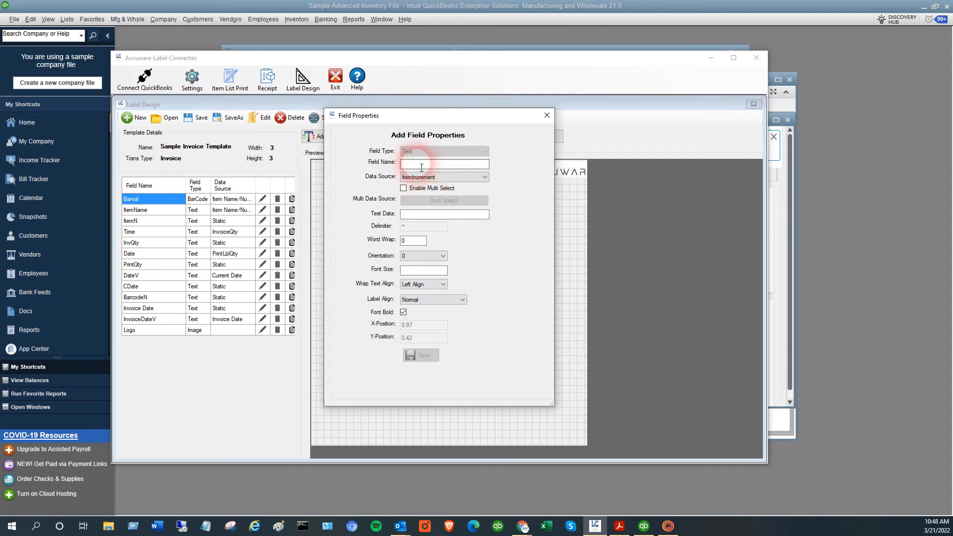
{"action": "type", "text": "INC"}
Give the INC field the test data X and font size 16, and save it to the label.
{"action": "left_click", "coordinate": [425, 214]}
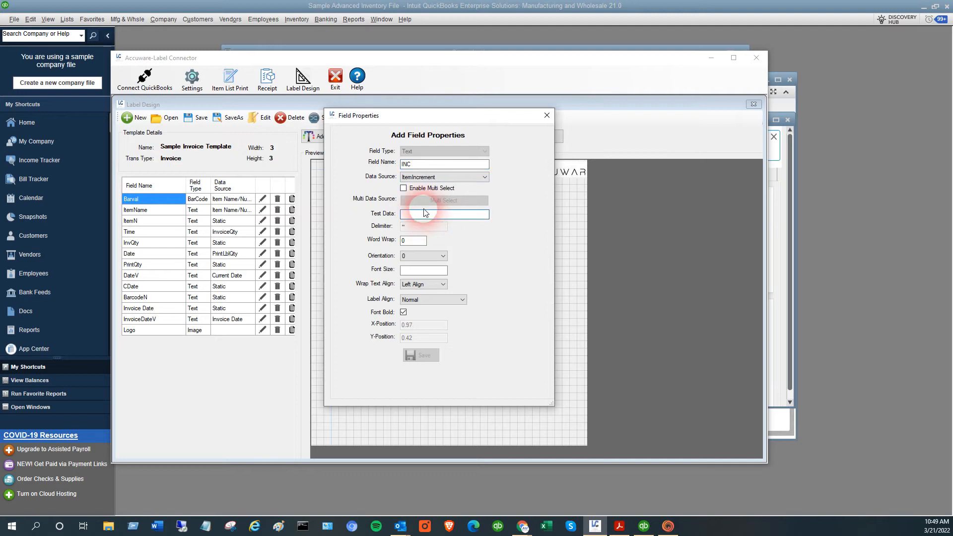
{"action": "type", "text": "X"}
{"action": "left_click", "coordinate": [425, 272]}
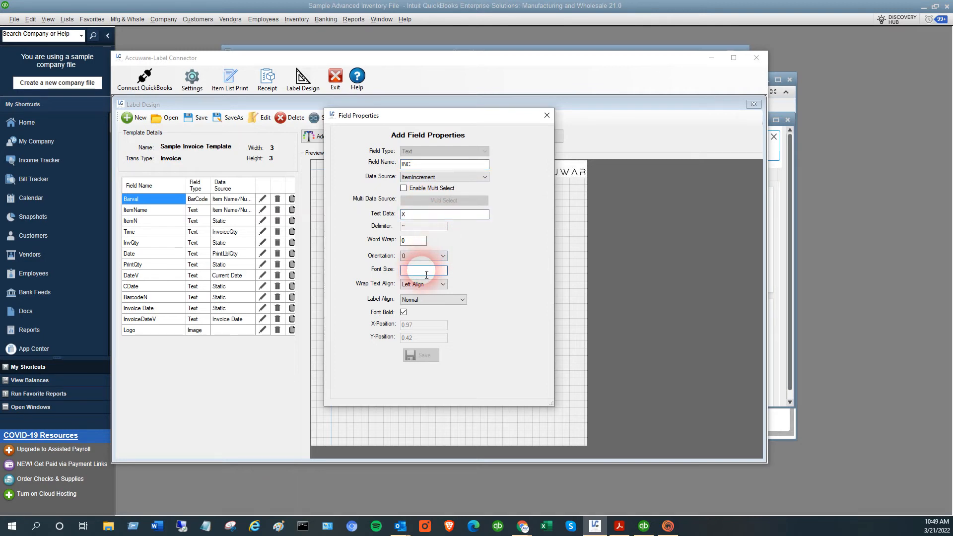
{"action": "type", "text": "16"}
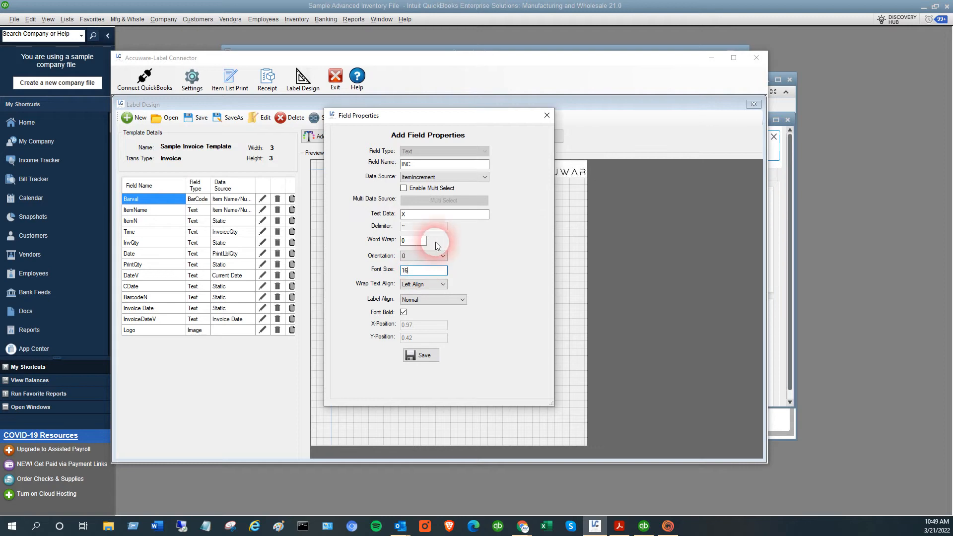
{"action": "left_click", "coordinate": [443, 200]}
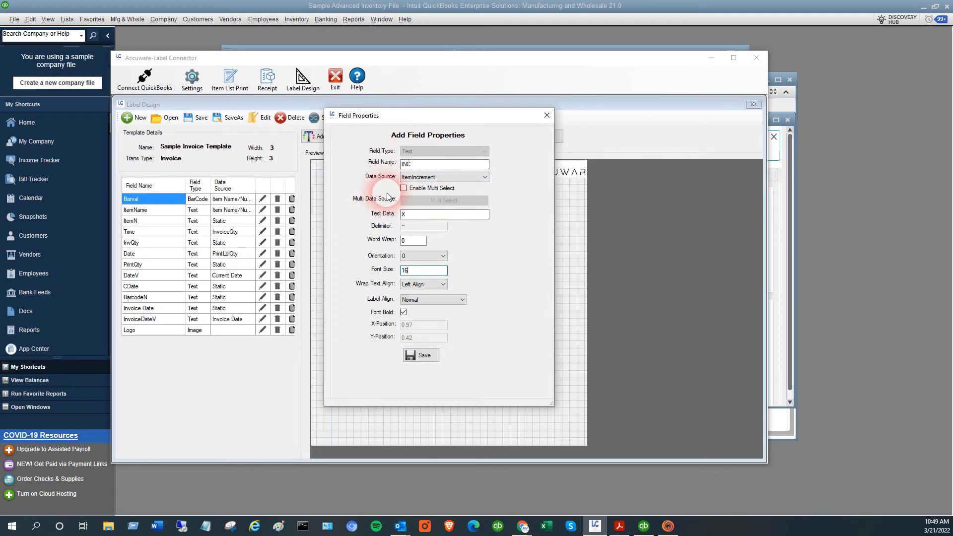
{"action": "left_click", "coordinate": [426, 360]}
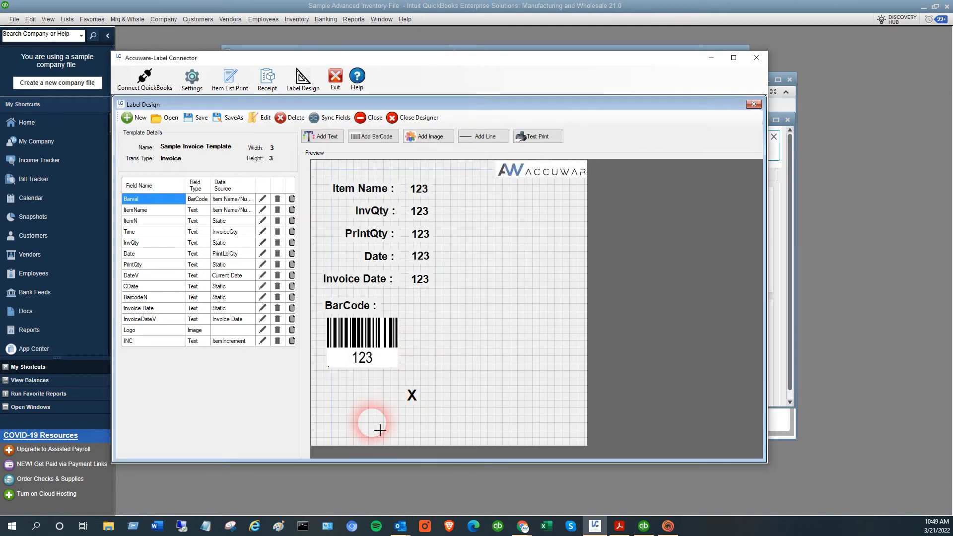
Place a second text field just after the X, with a Static data source and the name OF.
{"action": "left_click", "coordinate": [322, 136]}
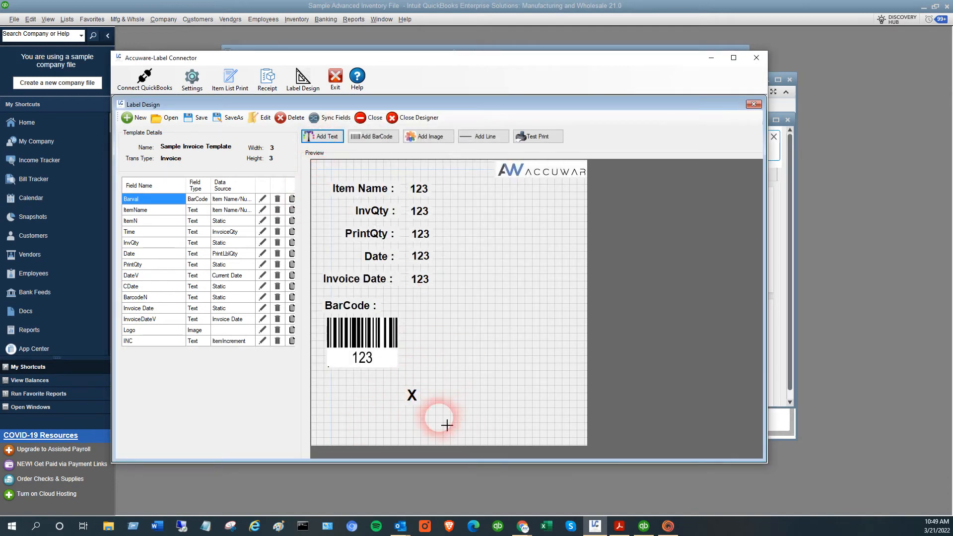
{"action": "left_click", "coordinate": [439, 402]}
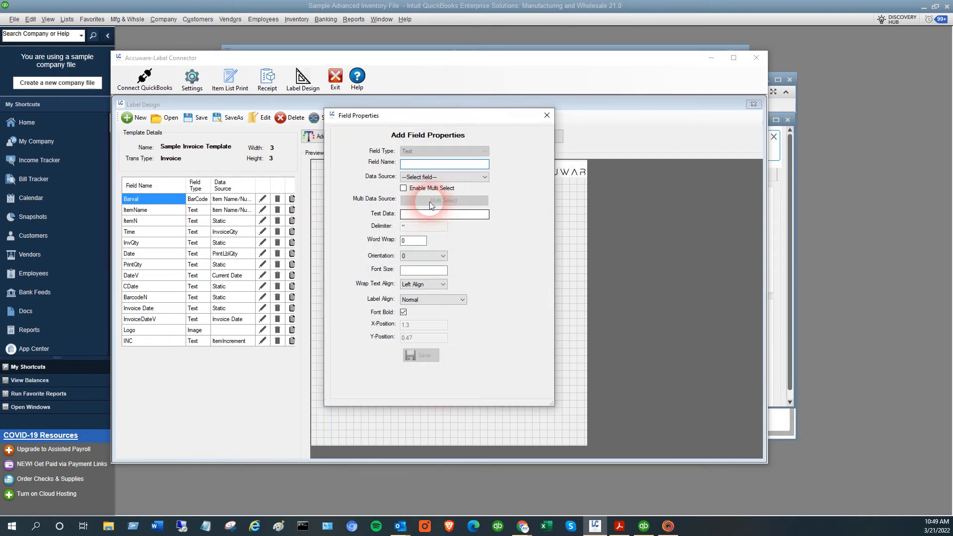
{"action": "left_click", "coordinate": [435, 178]}
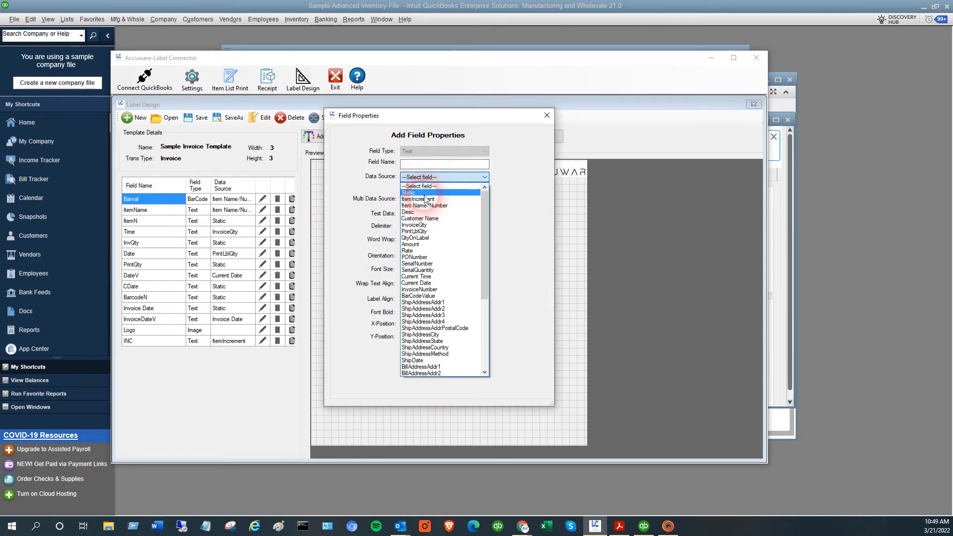
{"action": "left_click", "coordinate": [425, 192]}
{"action": "left_click", "coordinate": [432, 164]}
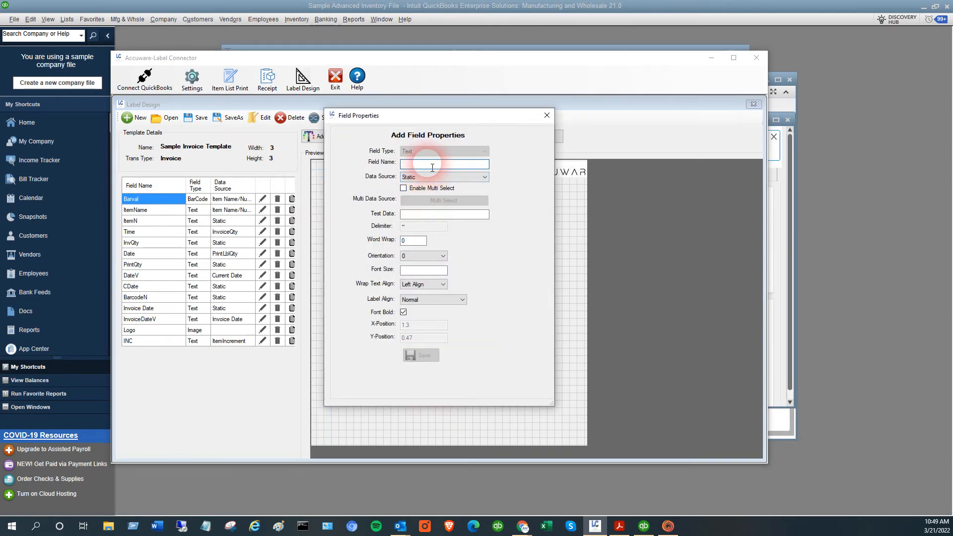
{"action": "type", "text": "OF"}
{"action": "left_click", "coordinate": [429, 163]}
Save the OF field with test data OF and font size 16, and align it beside the X.
{"action": "left_click", "coordinate": [441, 222]}
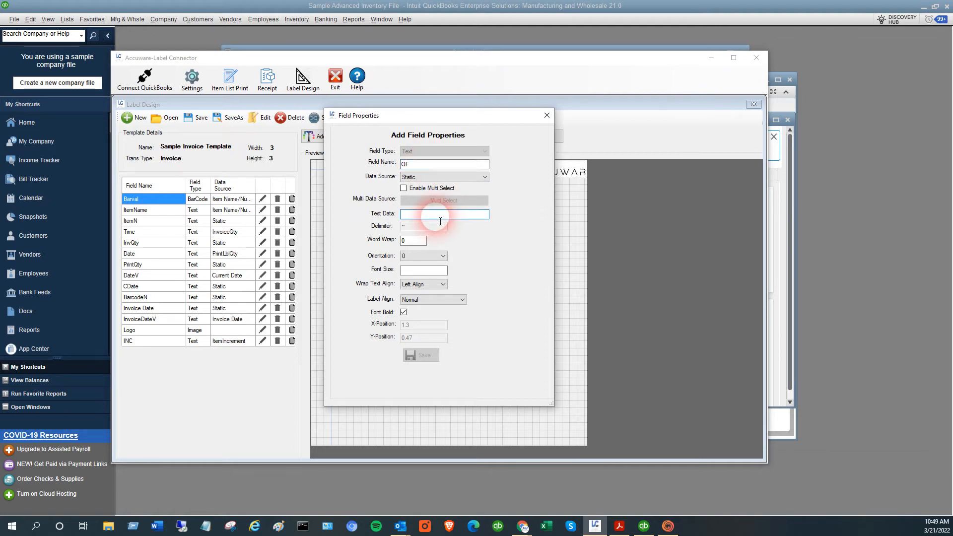
{"action": "type", "text": "OF"}
{"action": "left_click", "coordinate": [422, 268]}
{"action": "type", "text": "16"}
{"action": "left_click", "coordinate": [422, 355]}
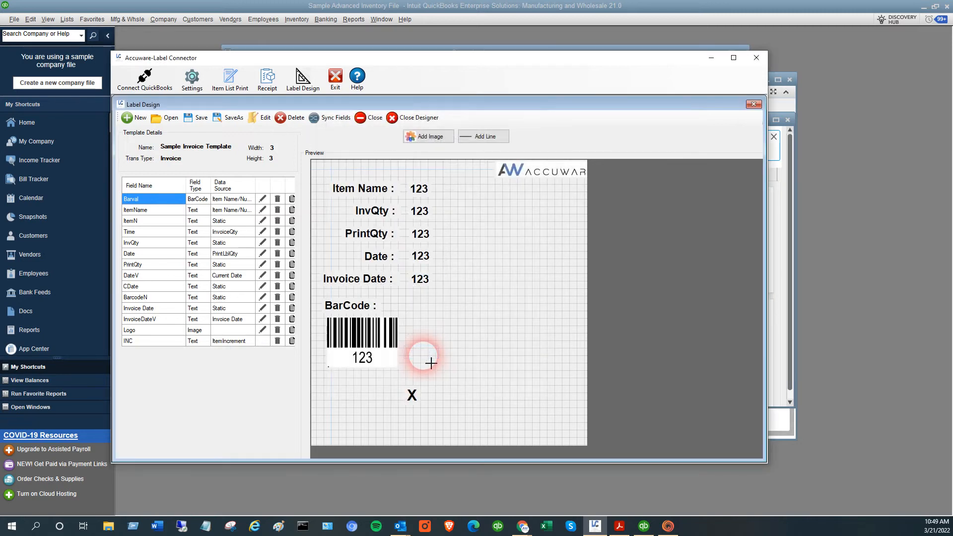
{"action": "left_click_drag", "start_coordinate": [447, 391], "coordinate": [441, 397]}
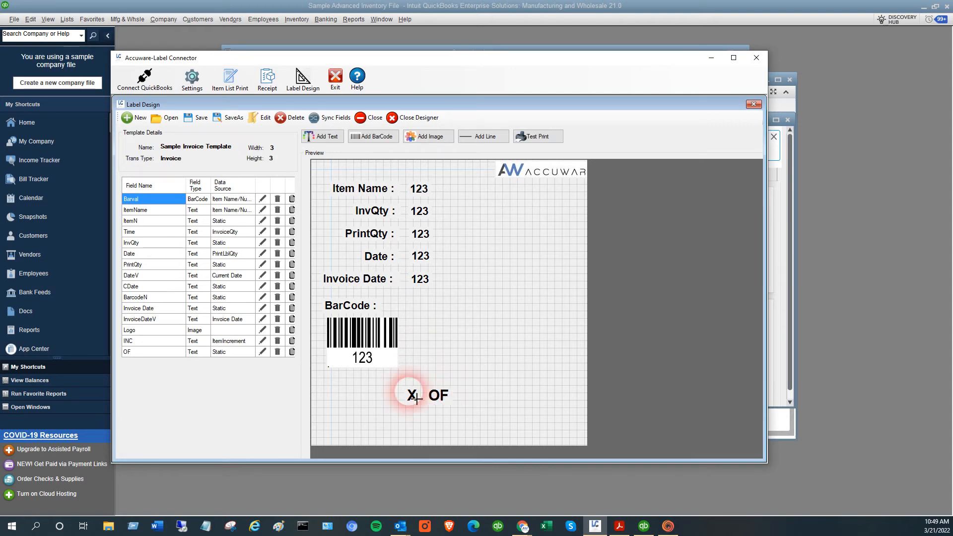
Place a third text field after OF, with PrintLblQty as its data source and After as its name.
{"action": "left_click", "coordinate": [324, 136]}
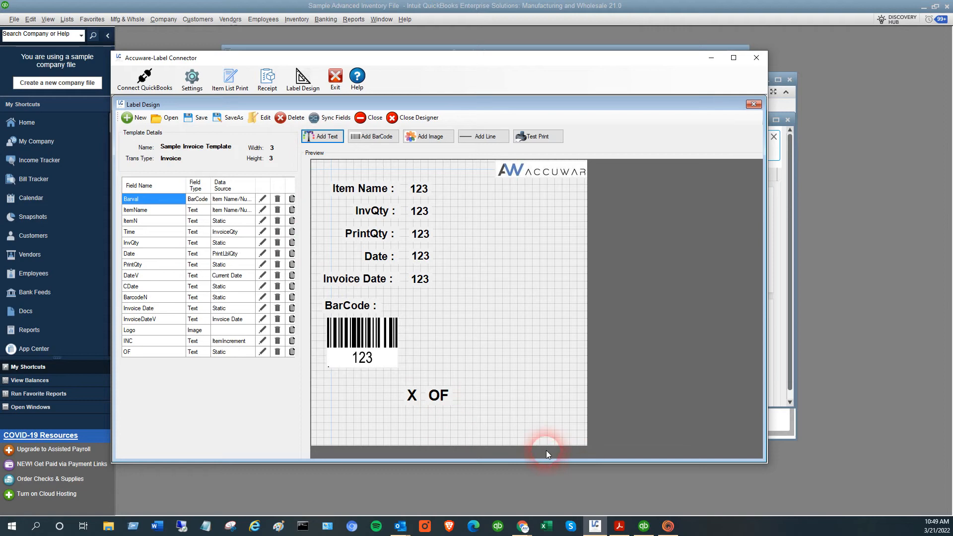
{"action": "left_click", "coordinate": [476, 408]}
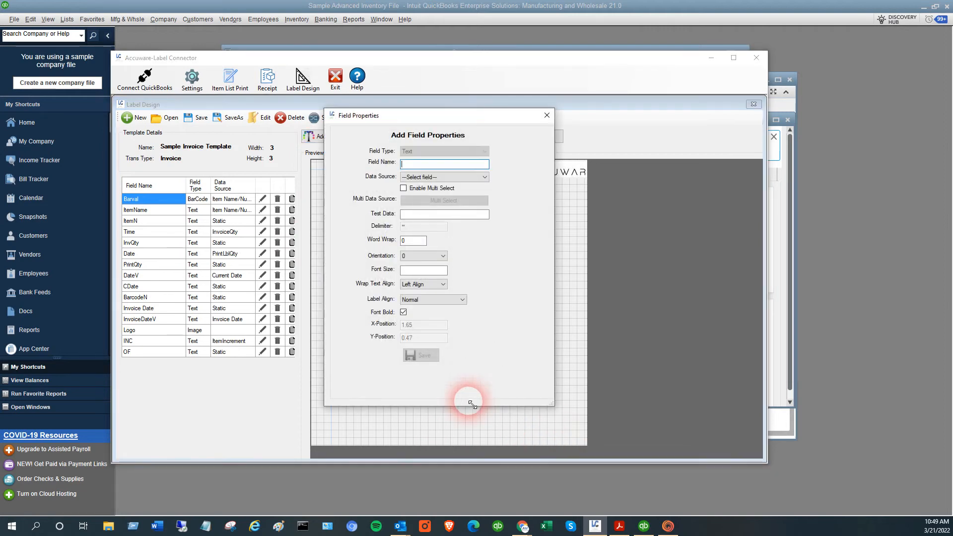
{"action": "left_click", "coordinate": [459, 177]}
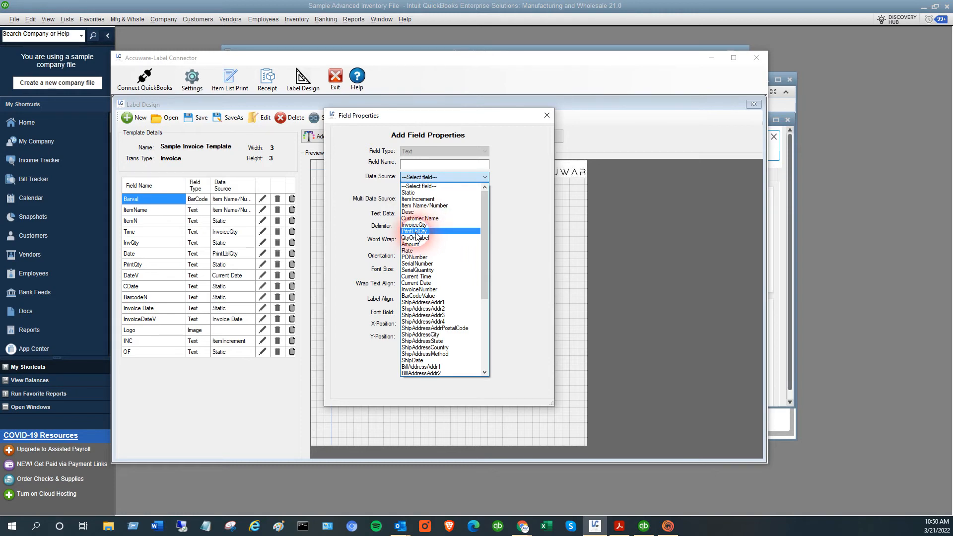
{"action": "left_click", "coordinate": [416, 232]}
{"action": "left_click", "coordinate": [428, 166]}
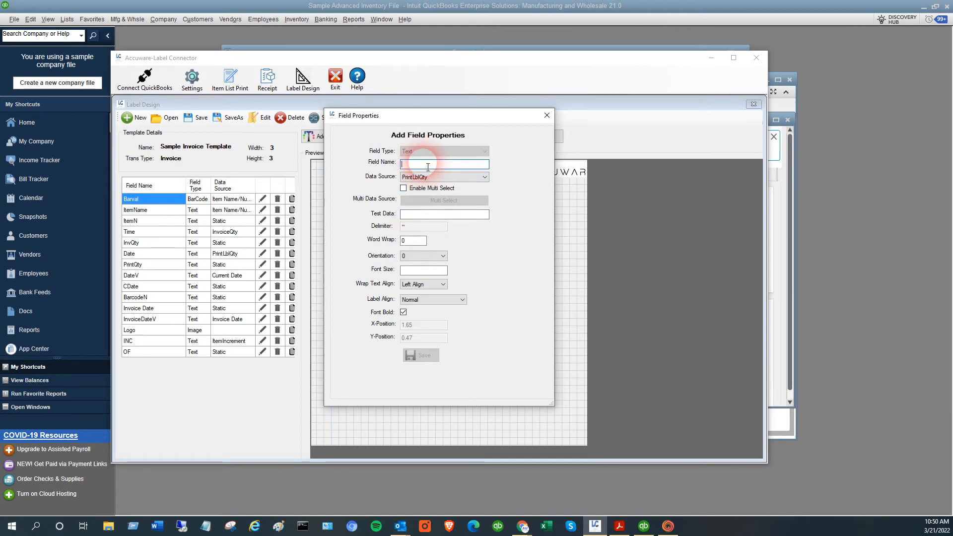
{"action": "type", "text": "After"}
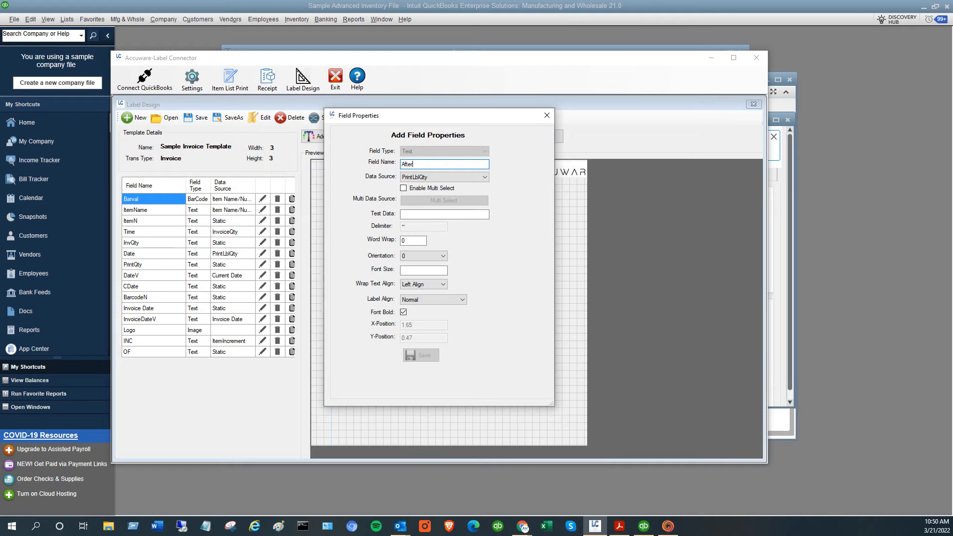
Save the After field with test data YY and font size 16, and select it in the preview beside OF.
{"action": "left_click", "coordinate": [430, 215]}
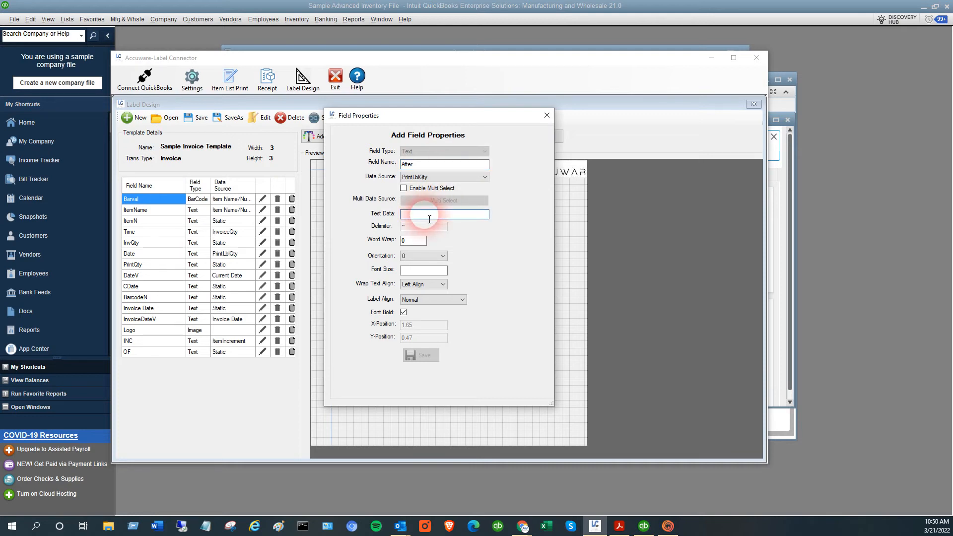
{"action": "type", "text": "YY"}
{"action": "left_click", "coordinate": [419, 271]}
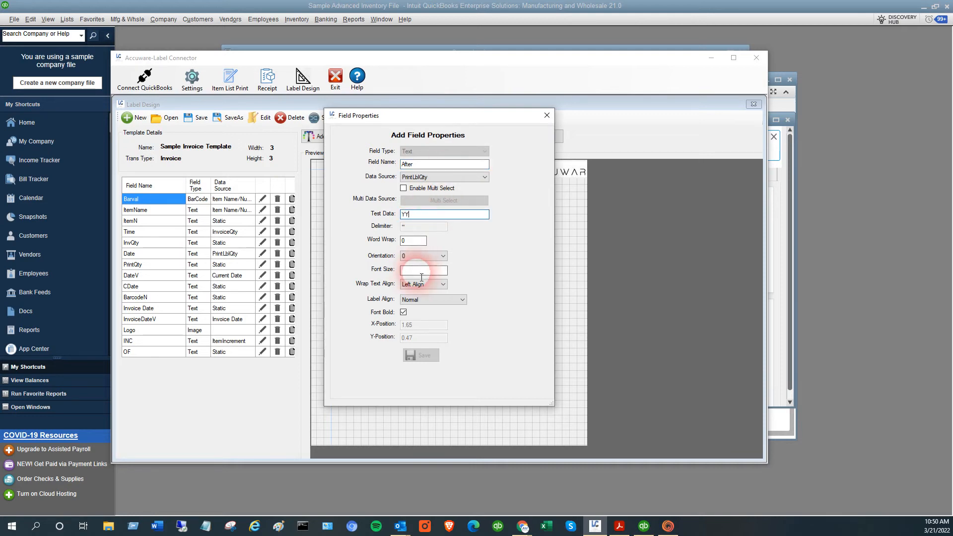
{"action": "type", "text": "16"}
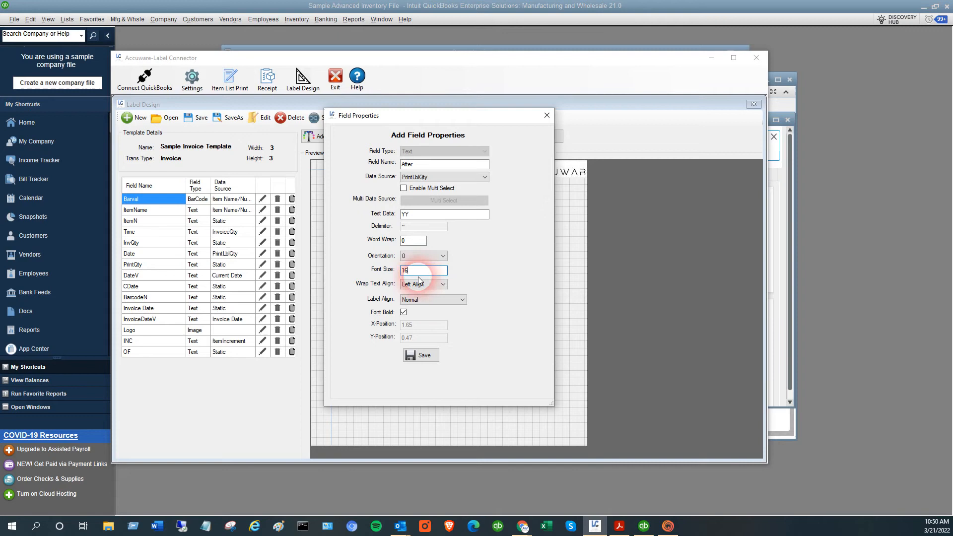
{"action": "left_click", "coordinate": [419, 356]}
{"action": "left_click", "coordinate": [472, 396]}
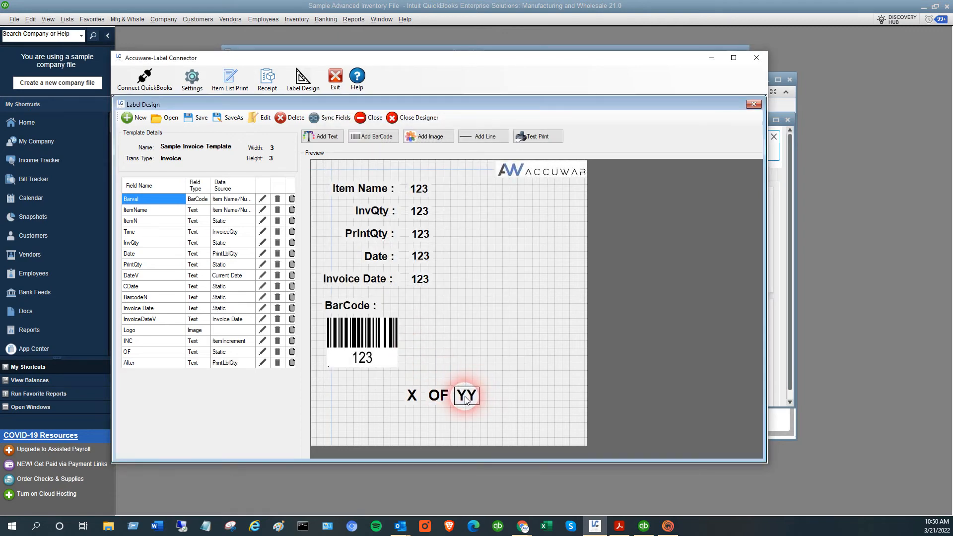
Save the sample invoice template with its new counter fields and close the label designer.
{"action": "left_click", "coordinate": [502, 407]}
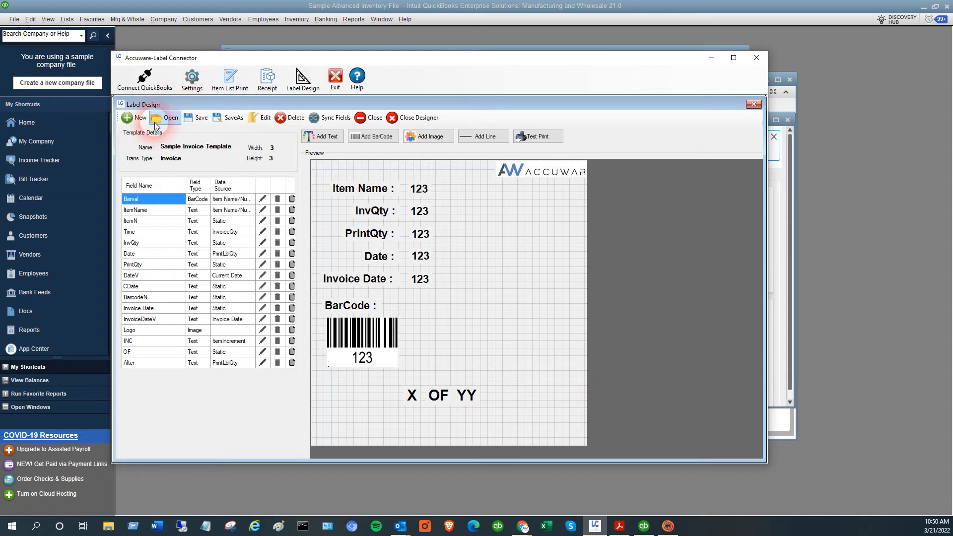
{"action": "left_click", "coordinate": [194, 121]}
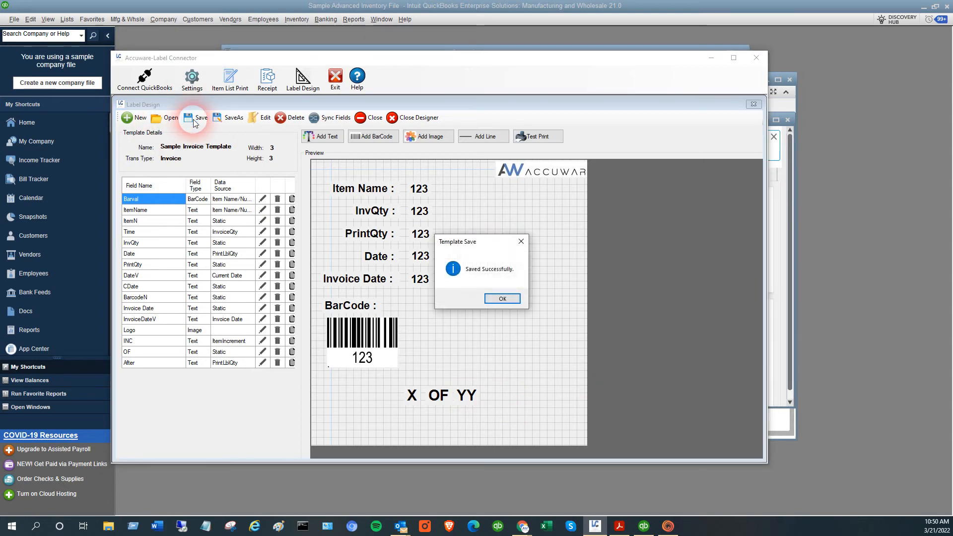
{"action": "left_click", "coordinate": [503, 299]}
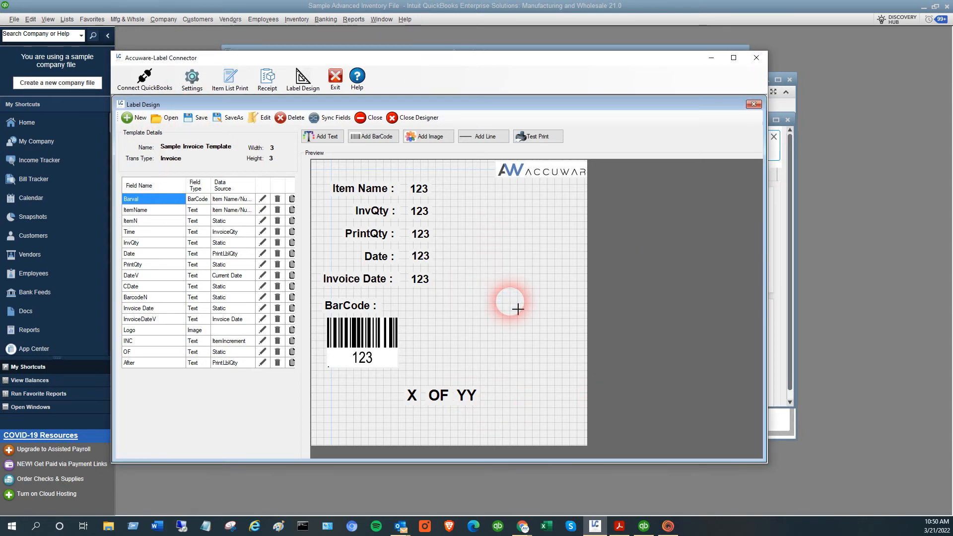
{"action": "left_click", "coordinate": [415, 122]}
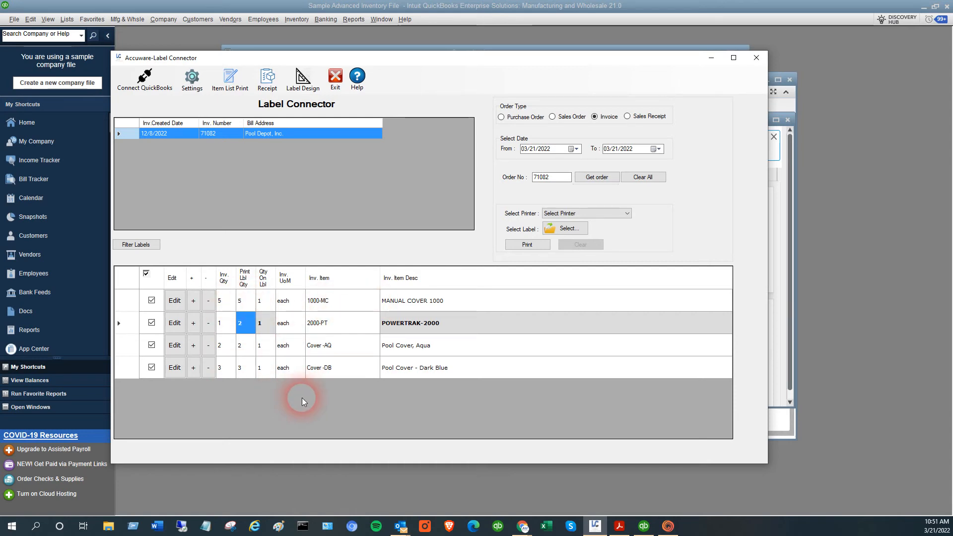
Reload the invoice's line items and set the print label quantity of item 2000-PT to 2.
{"action": "left_click", "coordinate": [602, 179]}
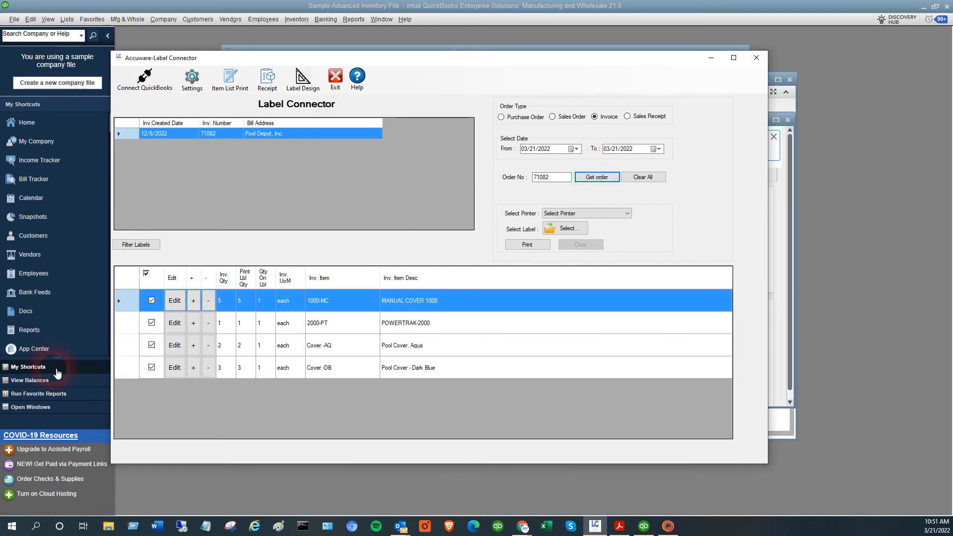
{"action": "left_click", "coordinate": [169, 326]}
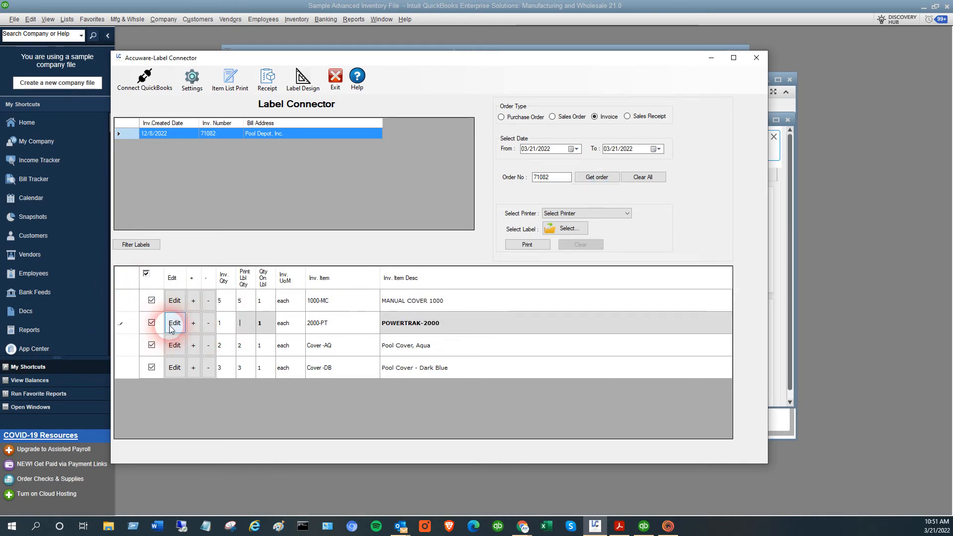
{"action": "type", "text": "2"}
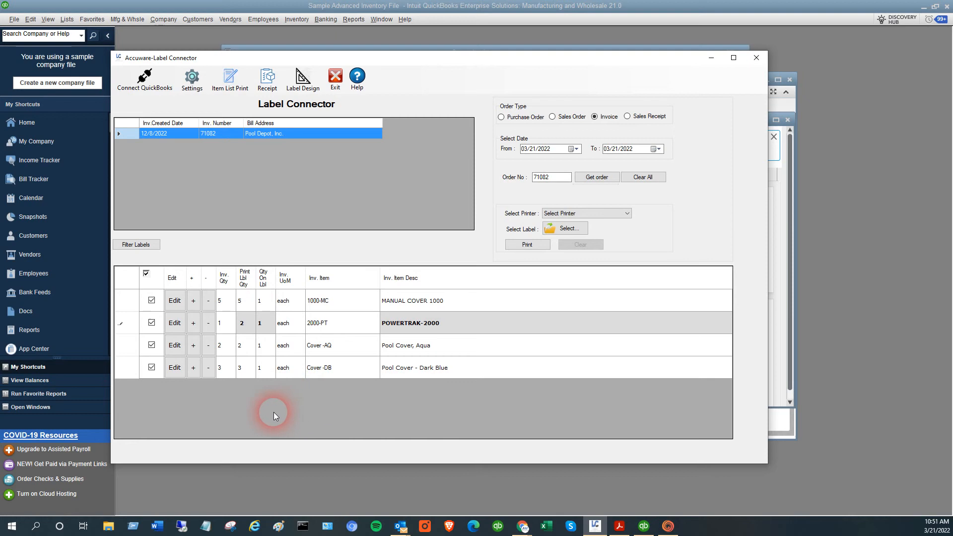
Clear the selection of all invoice items and select only 2000-PT for printing.
{"action": "left_click", "coordinate": [146, 274]}
{"action": "left_click", "coordinate": [151, 323]}
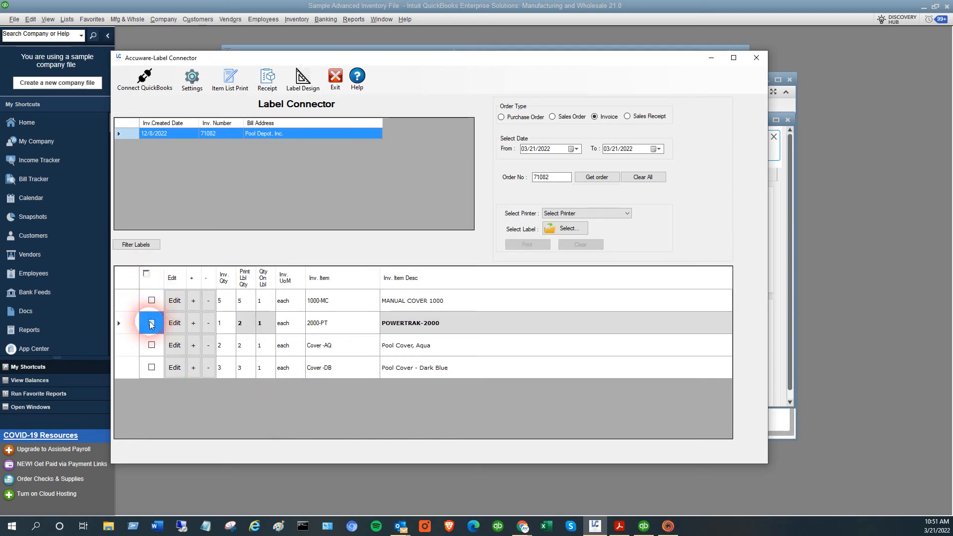
{"action": "left_click", "coordinate": [239, 461]}
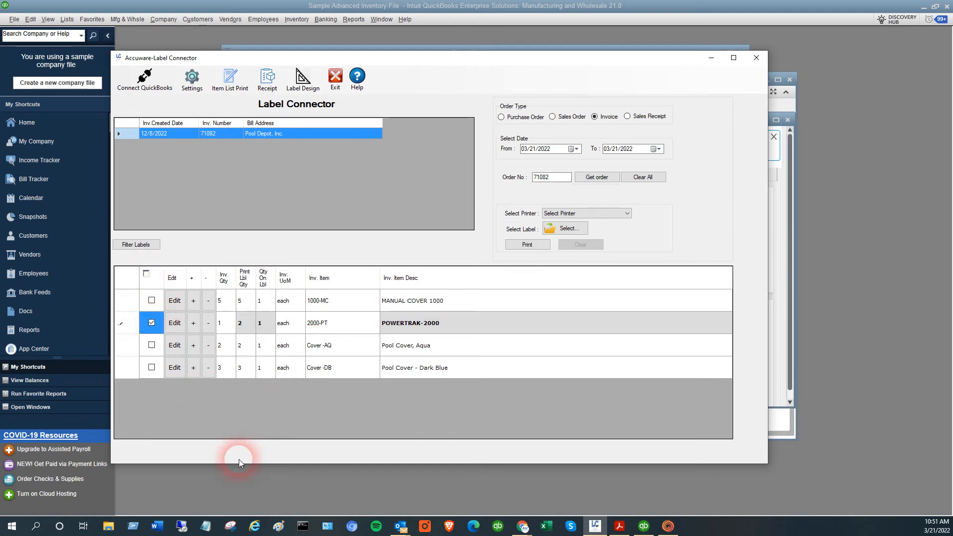
Choose Microsoft Print to PDF as the printer and Sample Invoice Template.xml from Documents\Label Connector Templates as the label.
{"action": "left_click", "coordinate": [606, 215]}
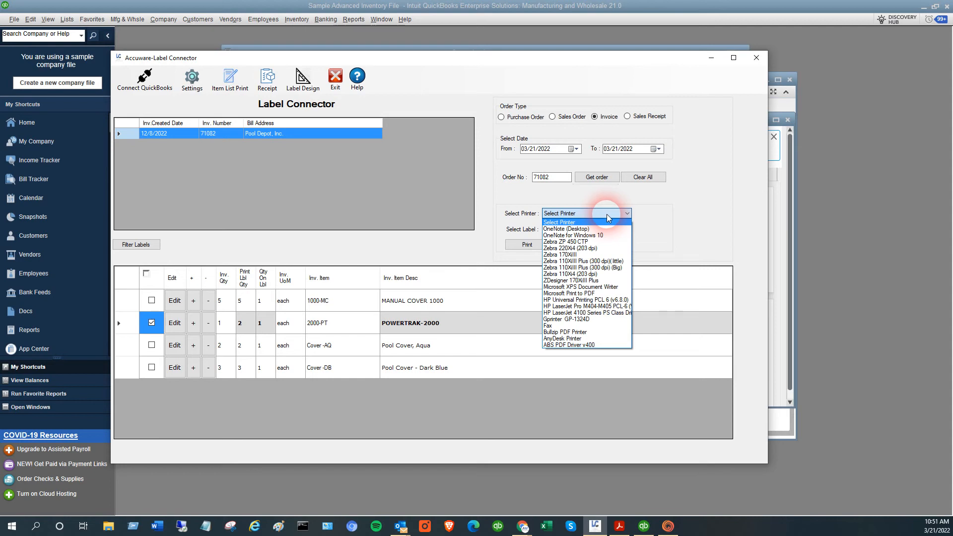
{"action": "left_click", "coordinate": [570, 294]}
{"action": "left_click", "coordinate": [566, 229]}
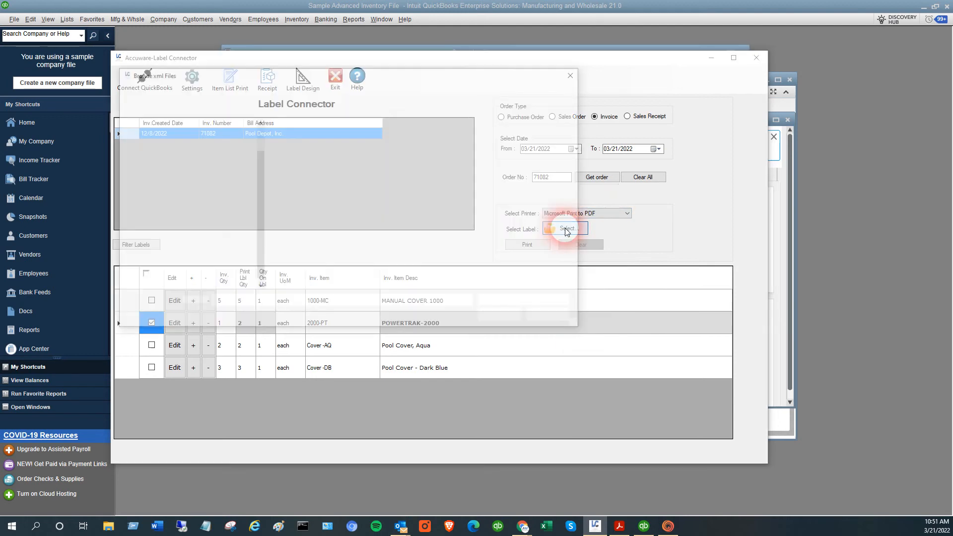
{"action": "left_click_drag", "start_coordinate": [259, 224], "coordinate": [191, 140]}
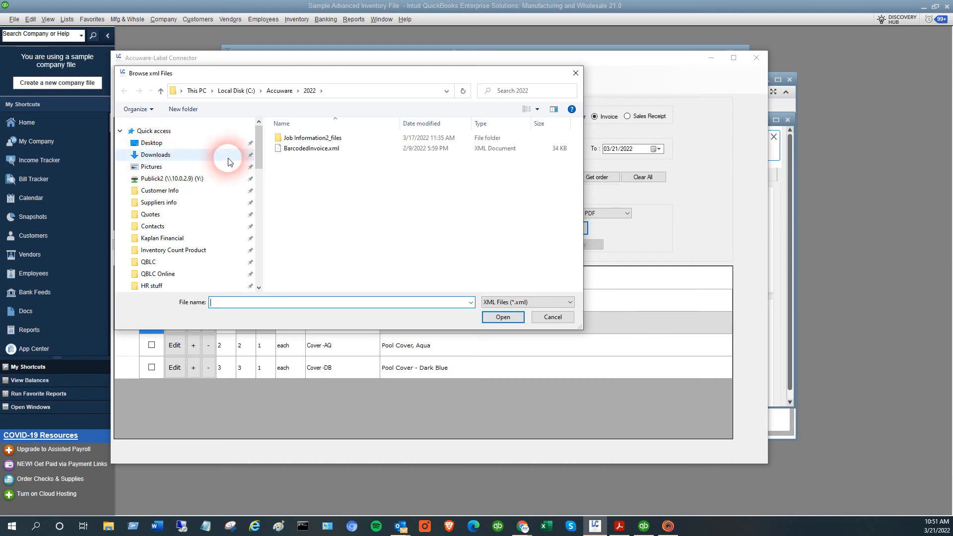
{"action": "left_click_drag", "start_coordinate": [260, 148], "coordinate": [260, 222]}
{"action": "left_click", "coordinate": [168, 159]}
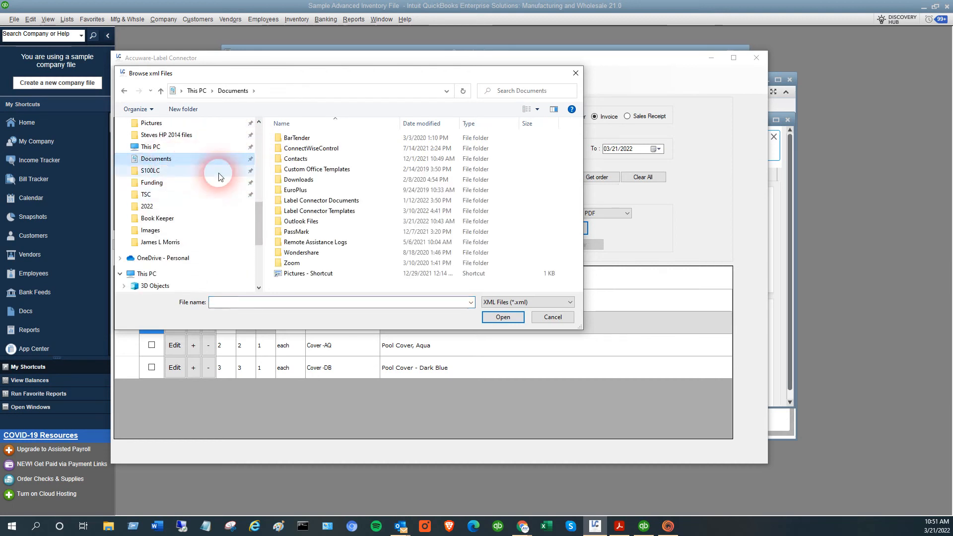
{"action": "double_click", "coordinate": [317, 211]}
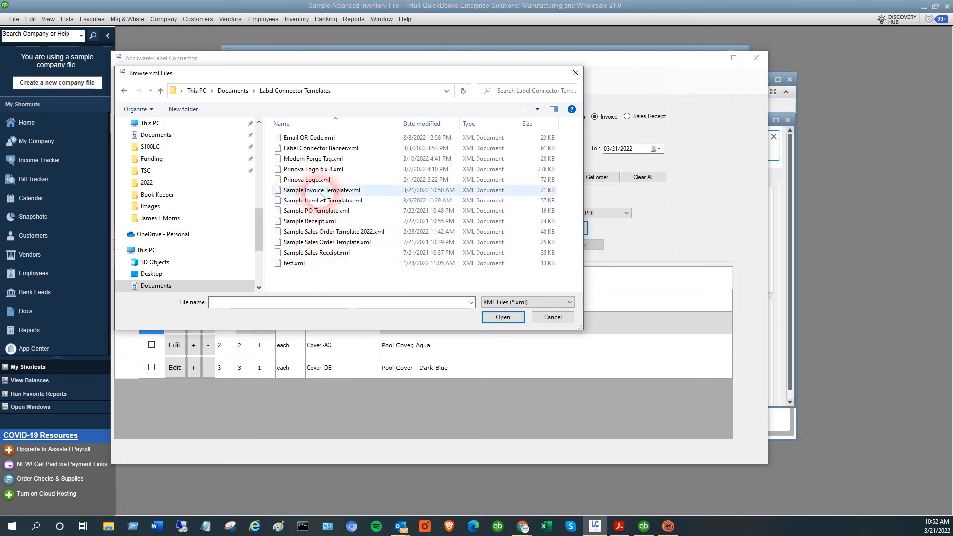
{"action": "left_click", "coordinate": [319, 193]}
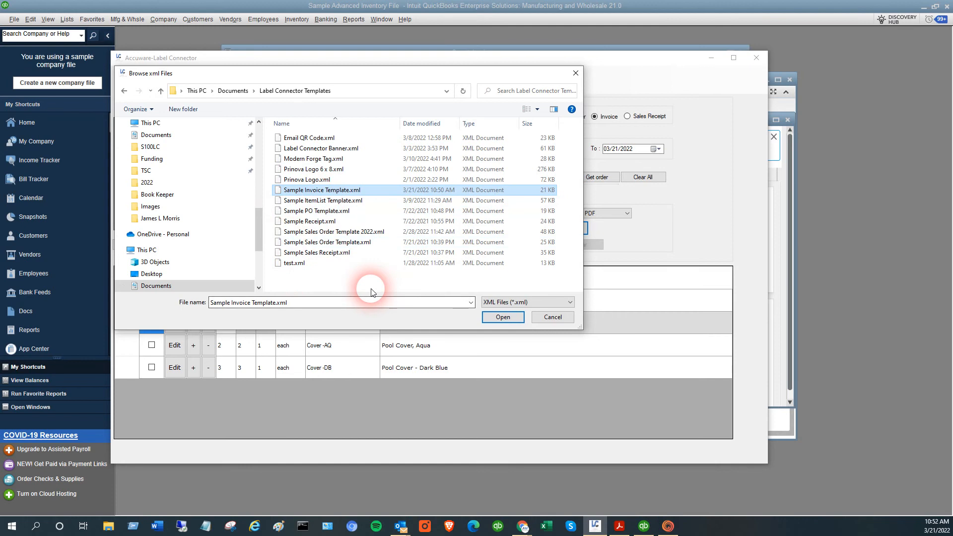
{"action": "left_click", "coordinate": [505, 316]}
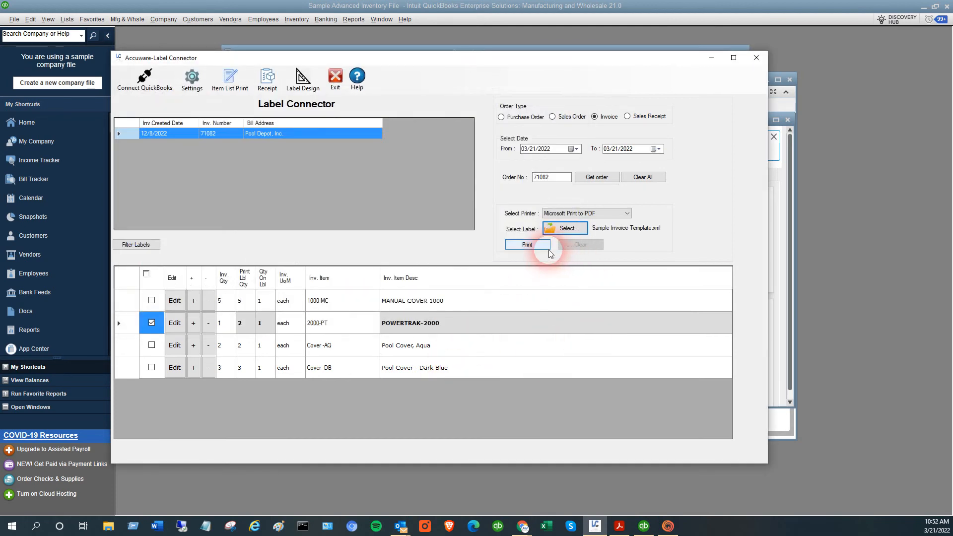
Print the labels for the selected item, saving the two PDF outputs on the Desktop as first and second.
{"action": "left_click", "coordinate": [531, 244]}
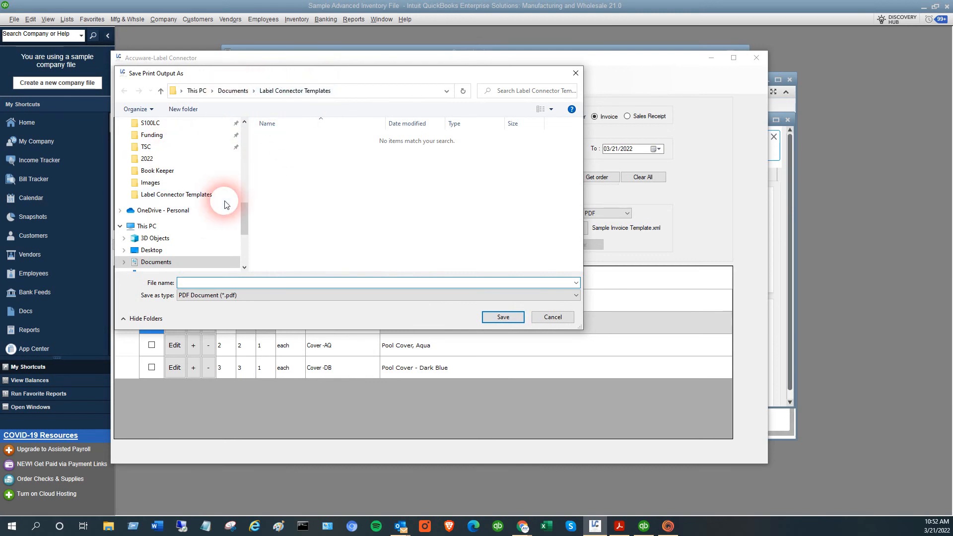
{"action": "left_click", "coordinate": [448, 92]}
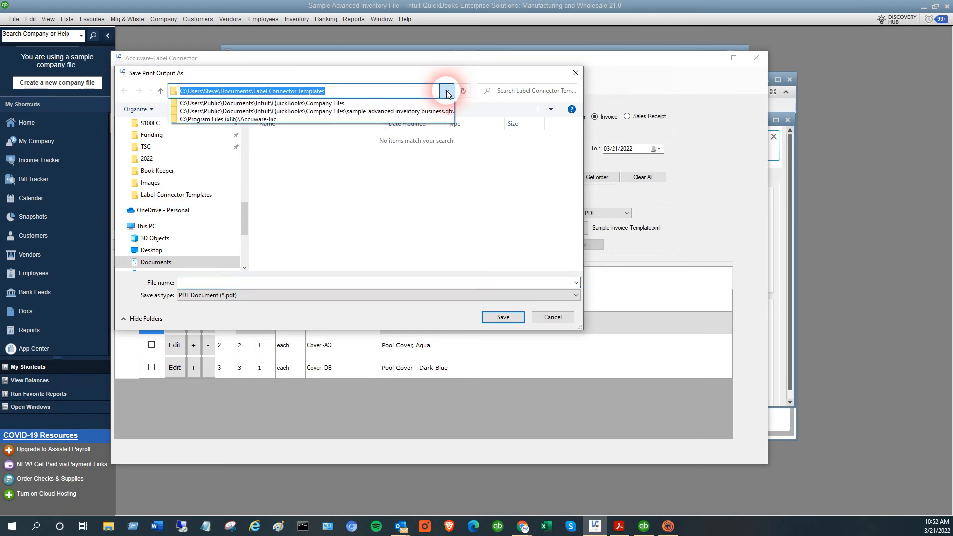
{"action": "left_click", "coordinate": [245, 208]}
{"action": "left_click_drag", "start_coordinate": [246, 207], "coordinate": [240, 111]}
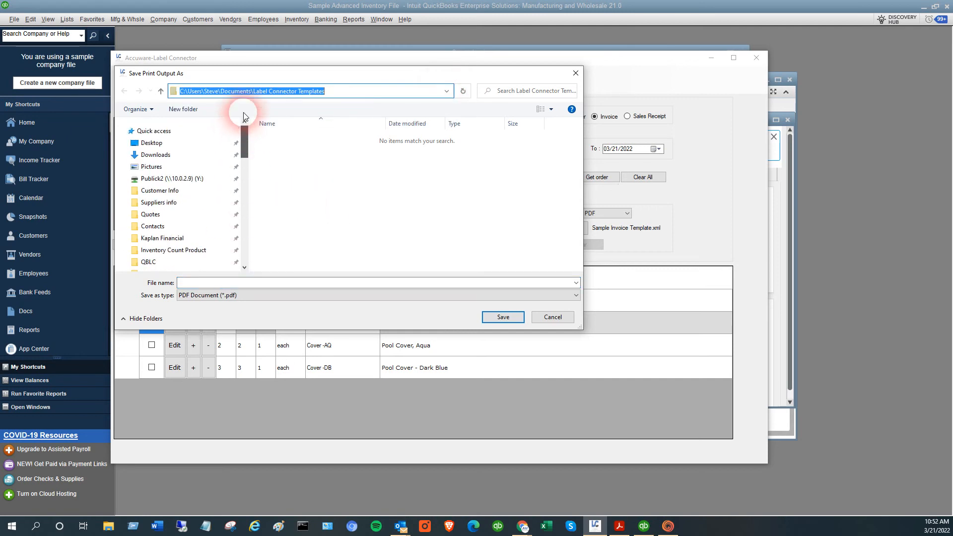
{"action": "left_click", "coordinate": [154, 145]}
{"action": "left_click", "coordinate": [234, 284]}
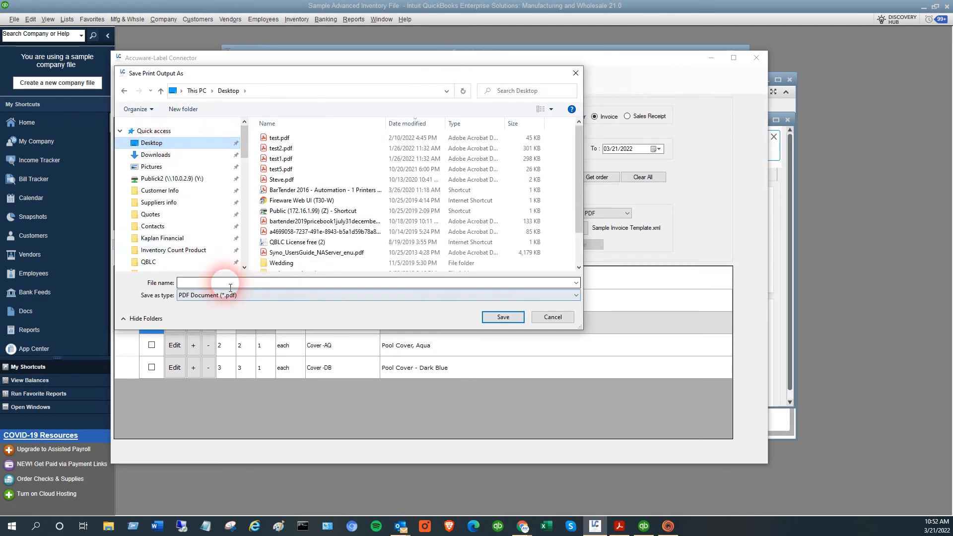
{"action": "type", "text": "first"}
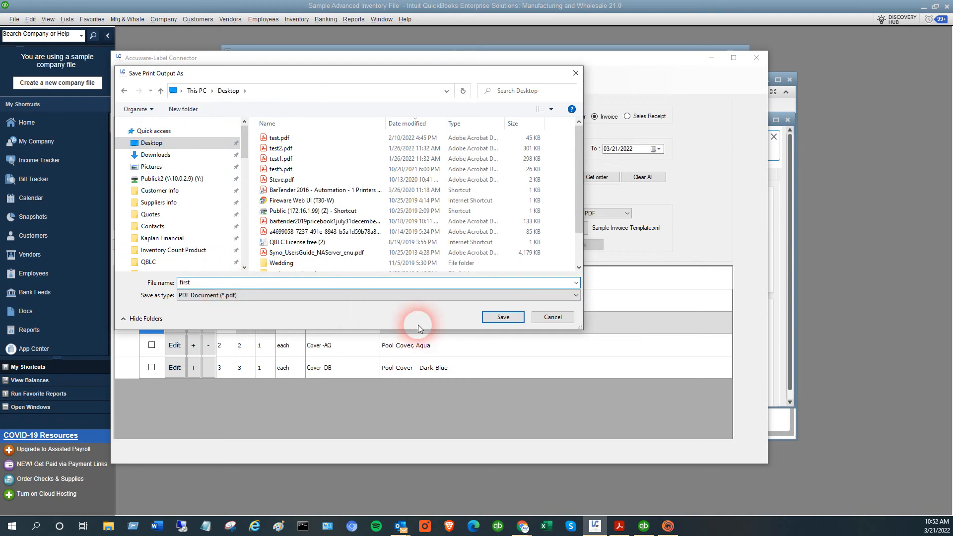
{"action": "left_click", "coordinate": [491, 316]}
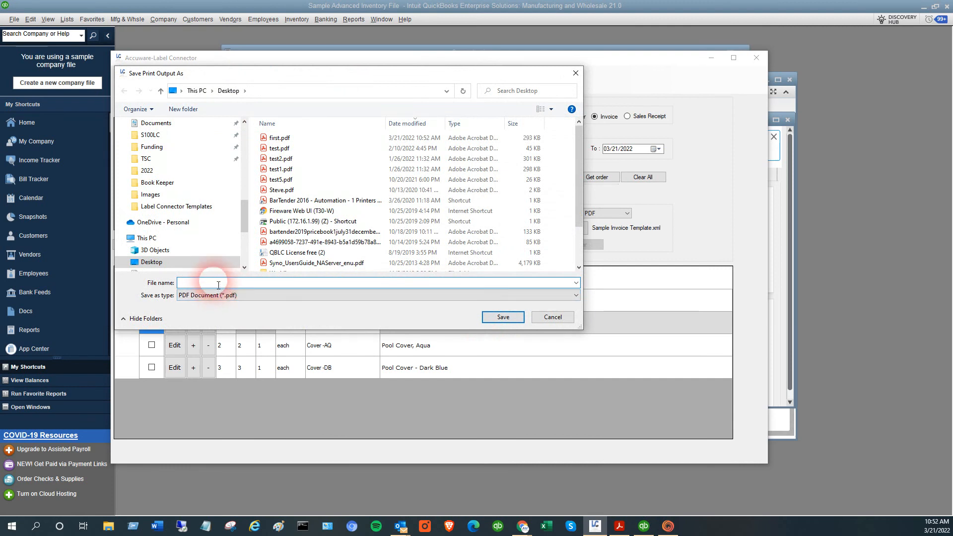
{"action": "type", "text": "second"}
{"action": "left_click", "coordinate": [502, 316]}
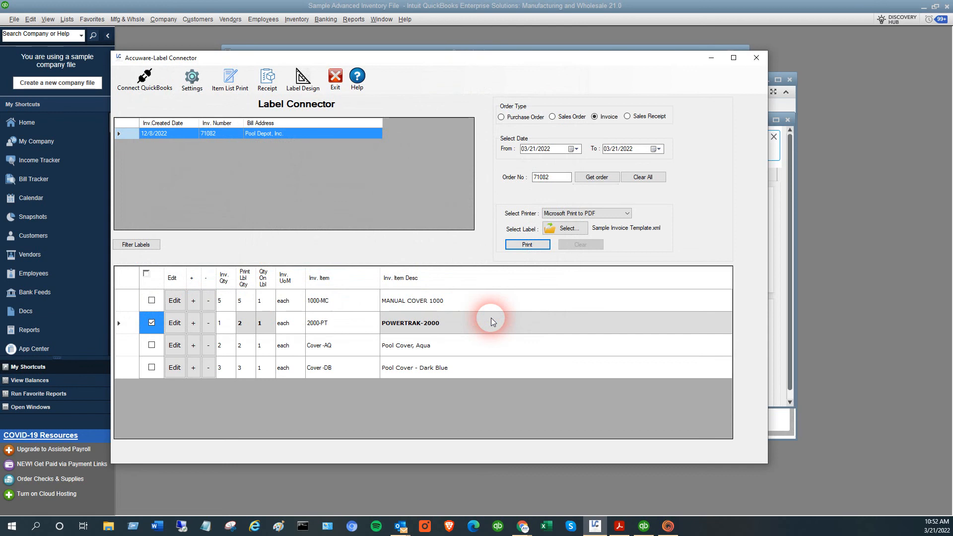
In File Explorer, sort the Desktop files by date modified and open first.pdf to check the printed counter.
{"action": "left_click", "coordinate": [101, 531]}
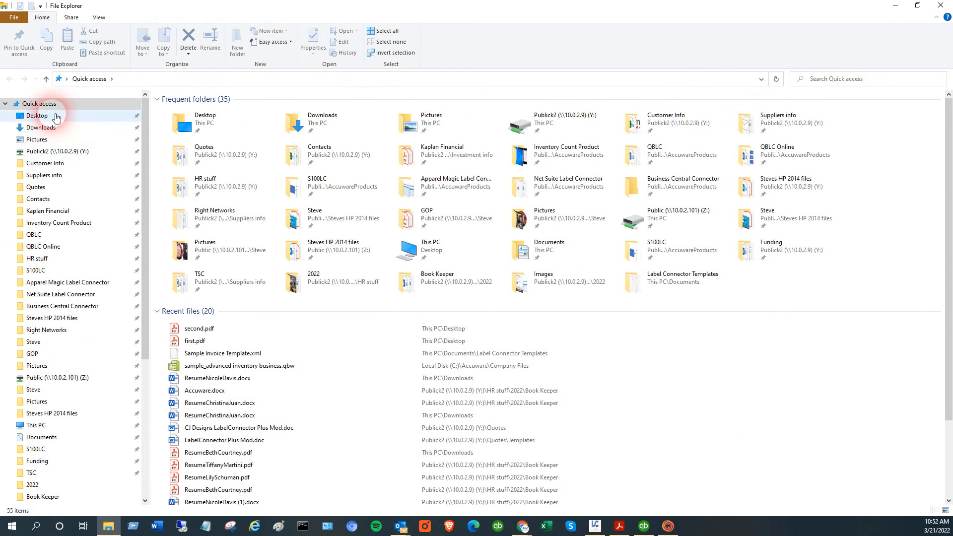
{"action": "left_click", "coordinate": [56, 117]}
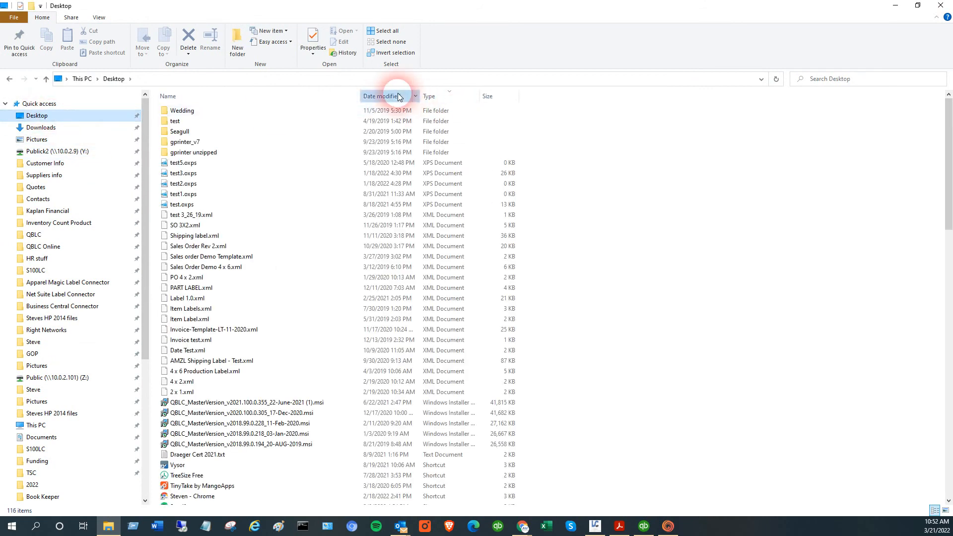
{"action": "left_click", "coordinate": [398, 97]}
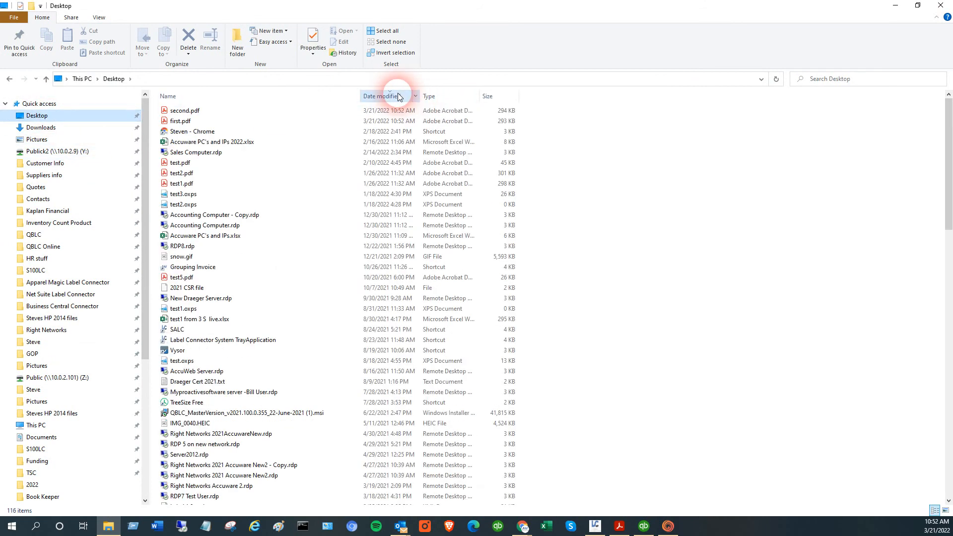
{"action": "left_click", "coordinate": [184, 123]}
{"action": "double_click", "coordinate": [184, 125]}
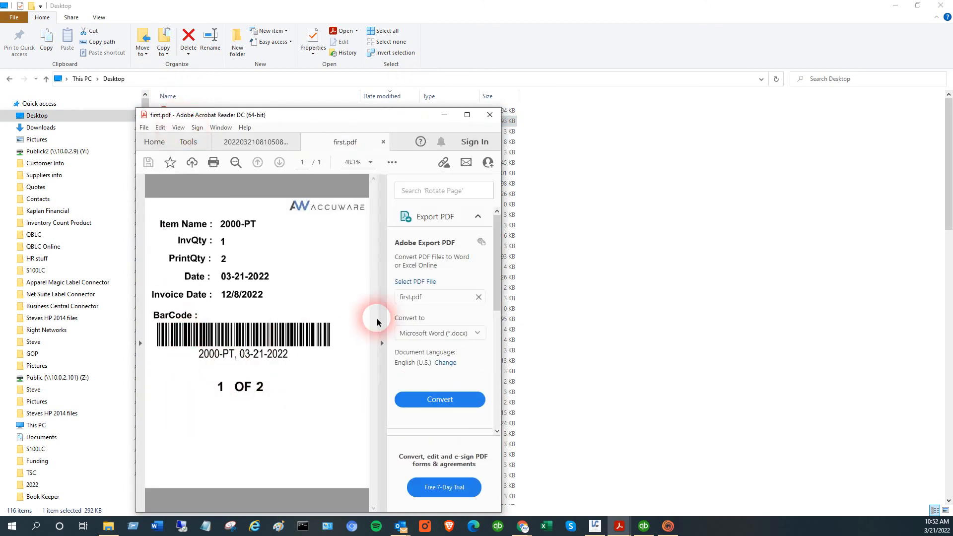
Close first.pdf, minimize the PDF reader, and open second.pdf to check the counter on the second label.
{"action": "left_click", "coordinate": [490, 115]}
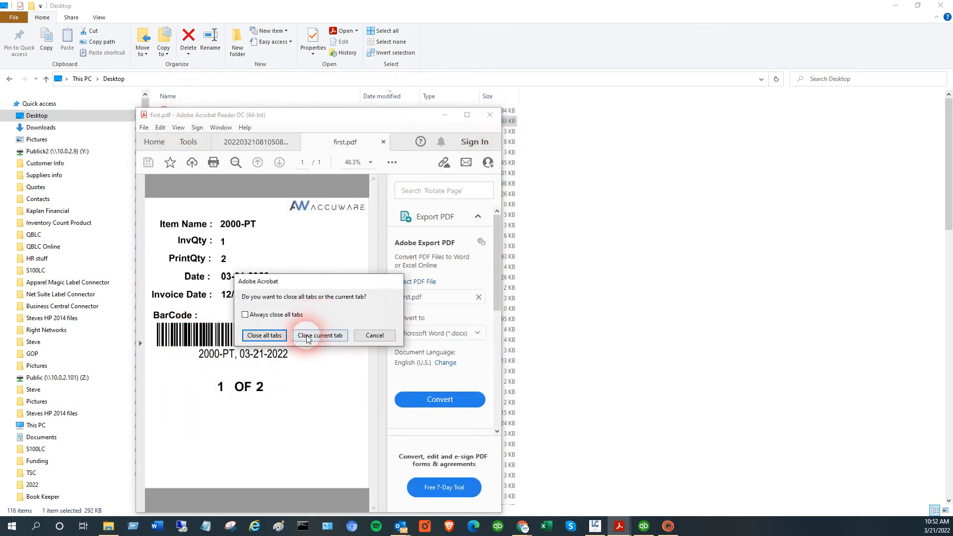
{"action": "left_click", "coordinate": [311, 336]}
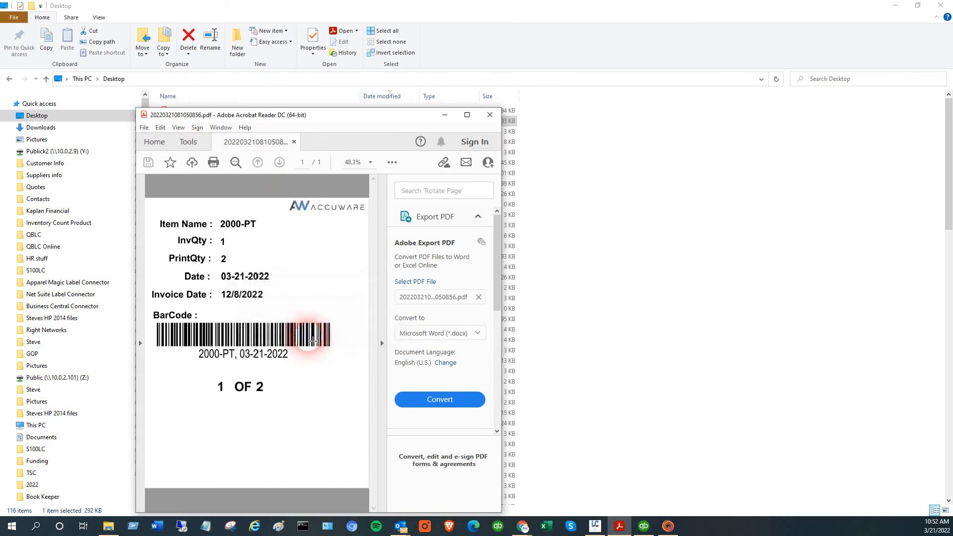
{"action": "left_click", "coordinate": [444, 119]}
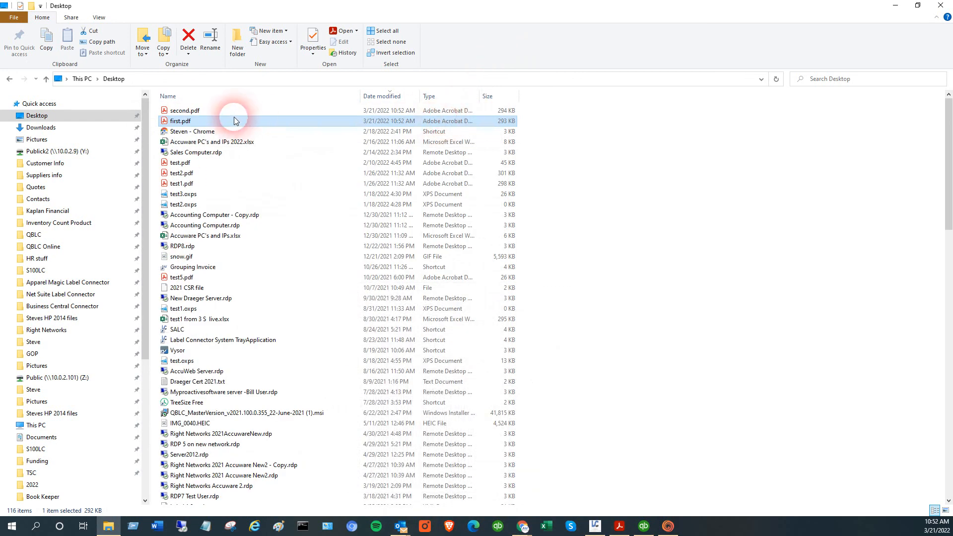
{"action": "double_click", "coordinate": [209, 110]}
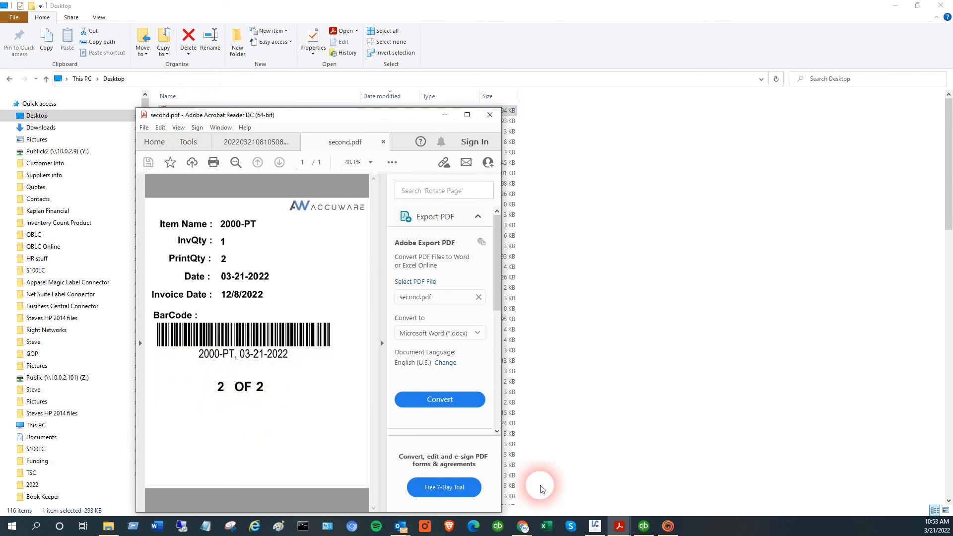
Switch back to Label Connector and open Sample Invoice Template.xml in the label designer.
{"action": "left_click", "coordinate": [595, 526]}
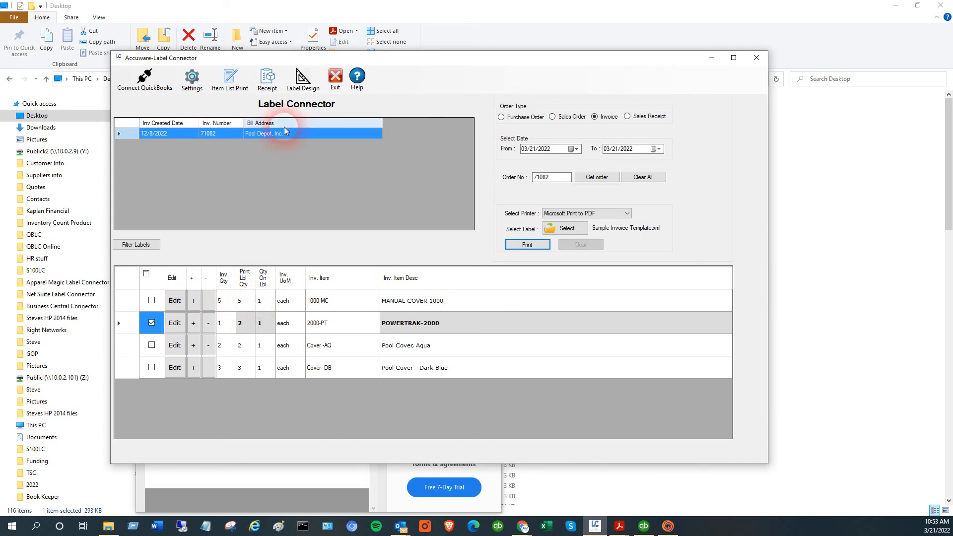
{"action": "left_click", "coordinate": [300, 79]}
{"action": "left_click", "coordinate": [167, 118]}
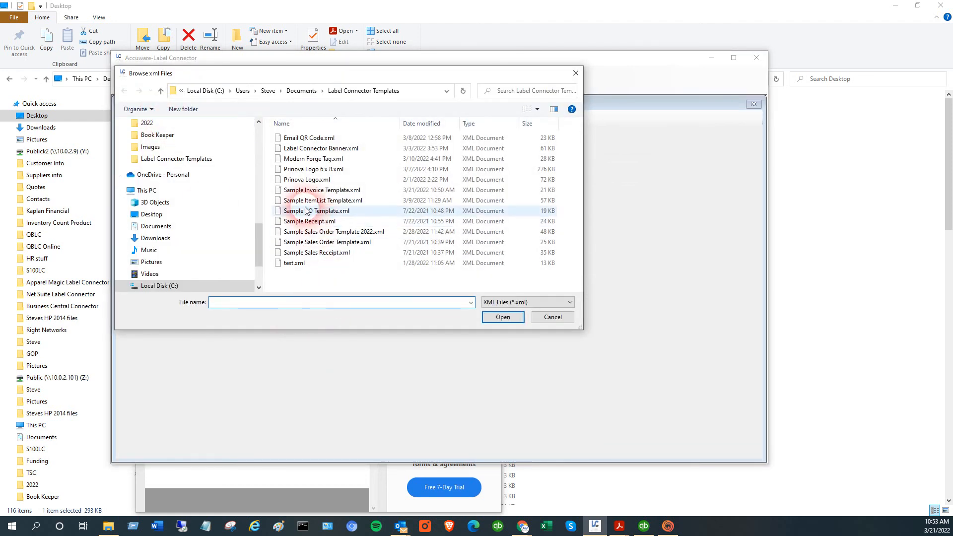
{"action": "left_click", "coordinate": [295, 190]}
{"action": "left_click", "coordinate": [296, 191]}
{"action": "left_click", "coordinate": [501, 317]}
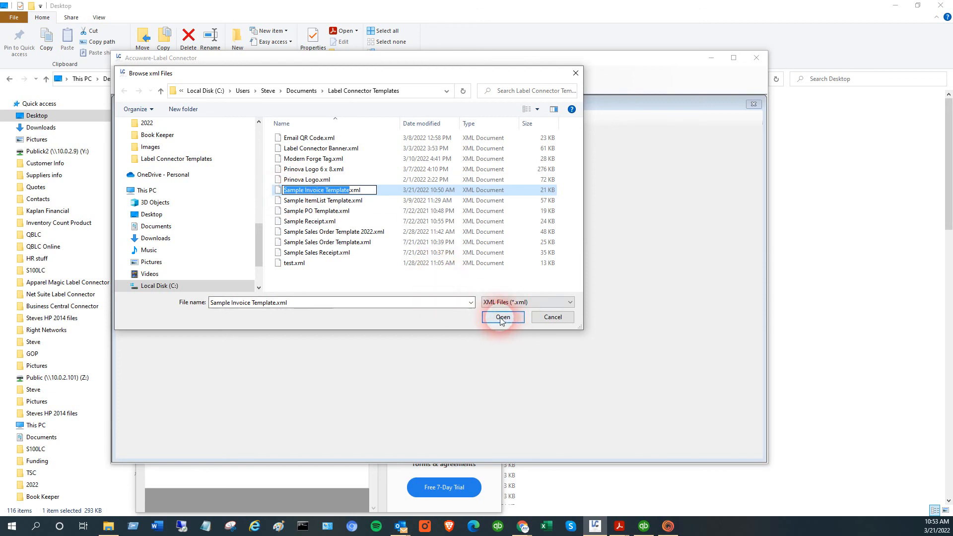
{"action": "left_click", "coordinate": [501, 319]}
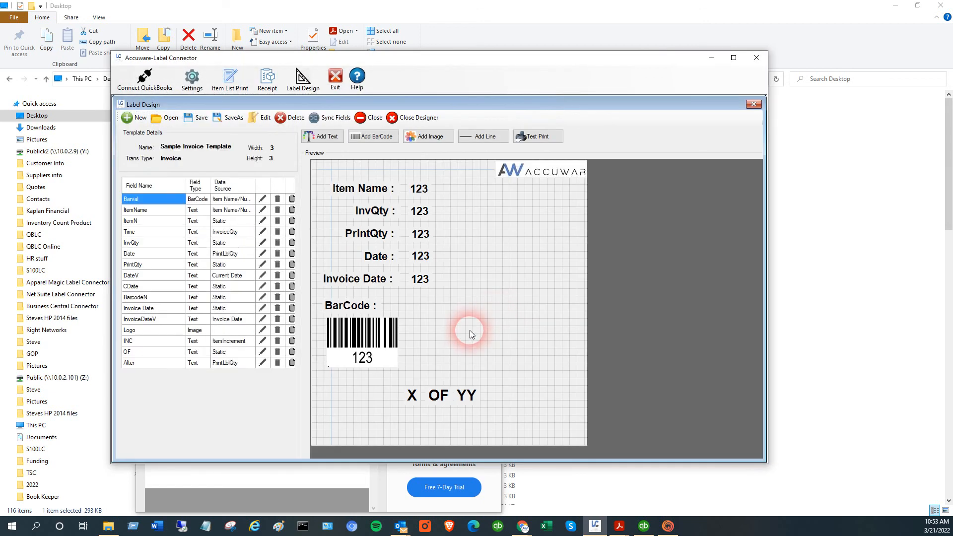
Review the properties and data sources of the X and YY fields, saving each field without edits.
{"action": "right_click", "coordinate": [410, 397]}
{"action": "left_click", "coordinate": [430, 405]}
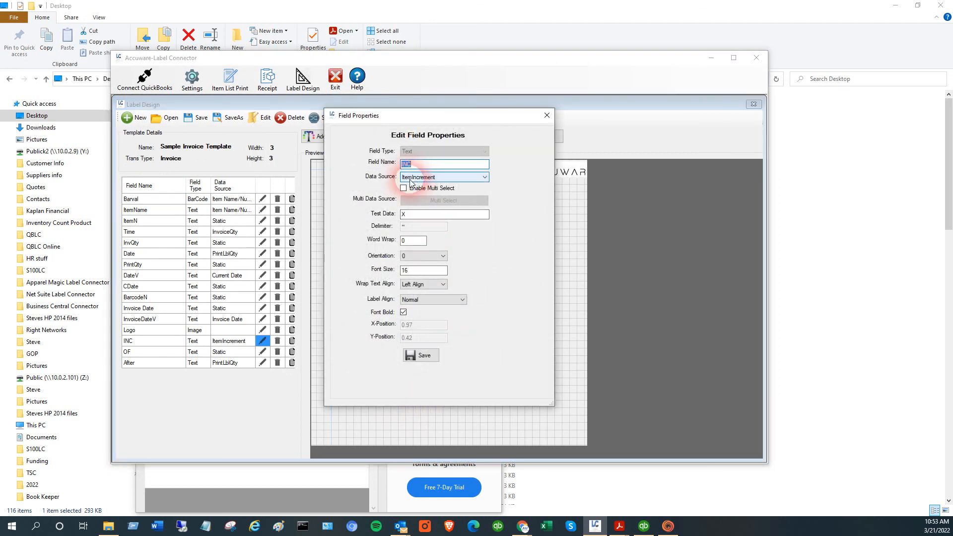
{"action": "left_click", "coordinate": [425, 357]}
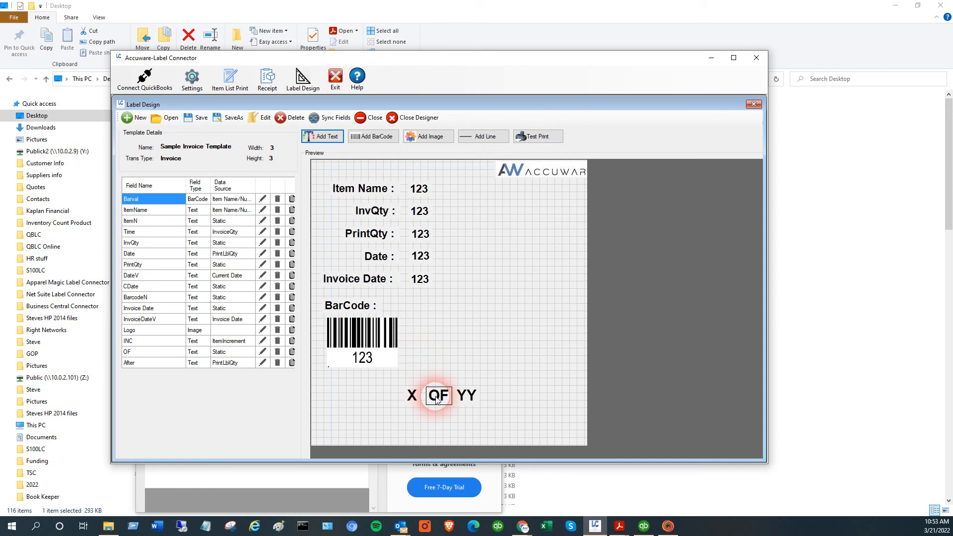
{"action": "right_click", "coordinate": [467, 400]}
{"action": "left_click", "coordinate": [487, 403]}
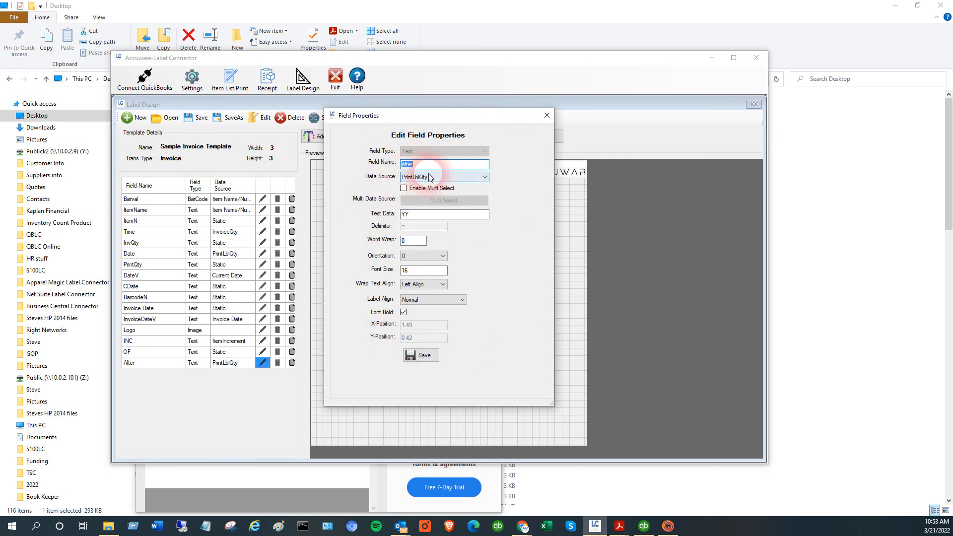
{"action": "left_click", "coordinate": [426, 359]}
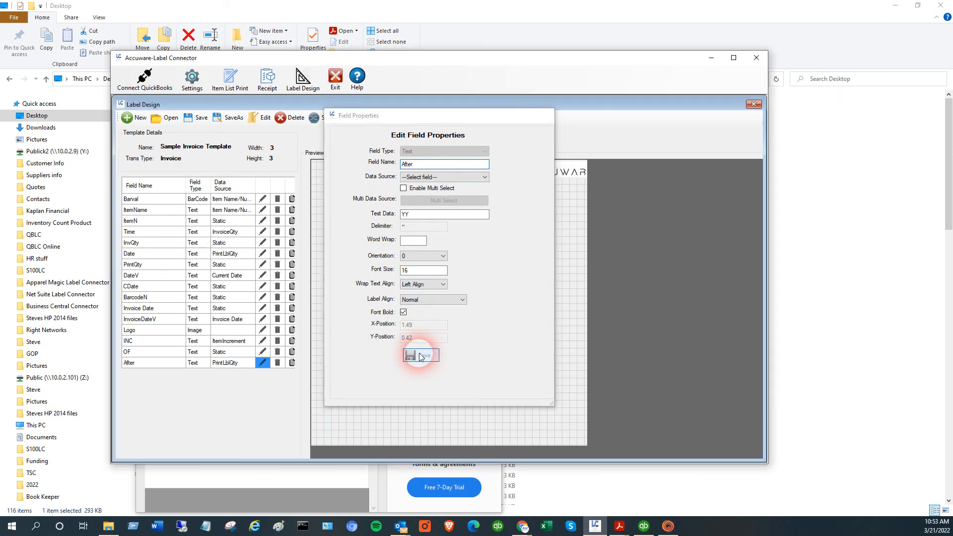